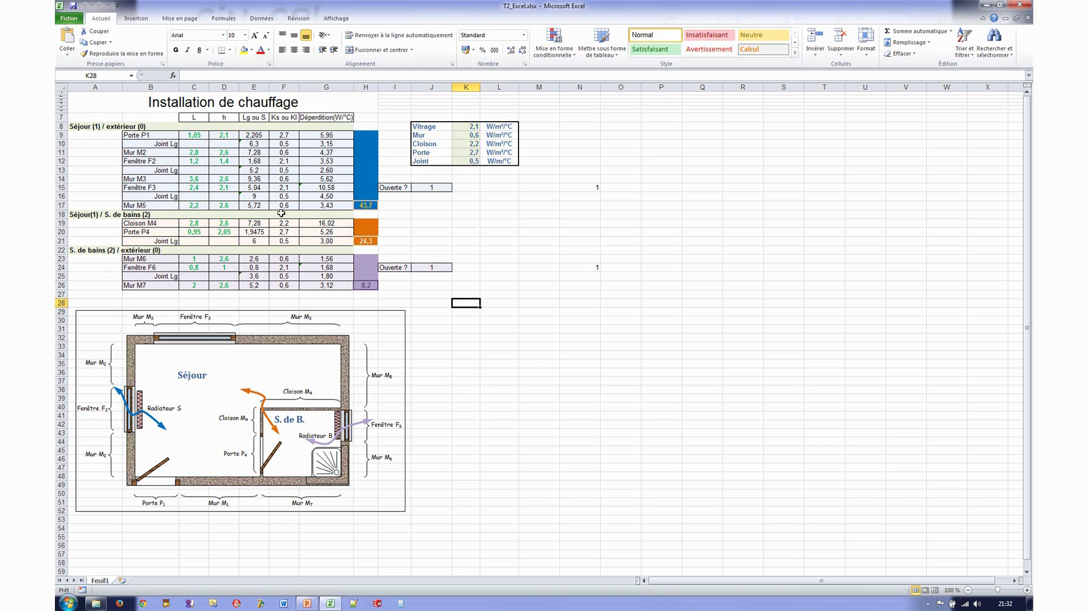
- Examine the heat-loss sum formulas in cells H17, H21 and H26 of the heating worksheet
click(368, 205)
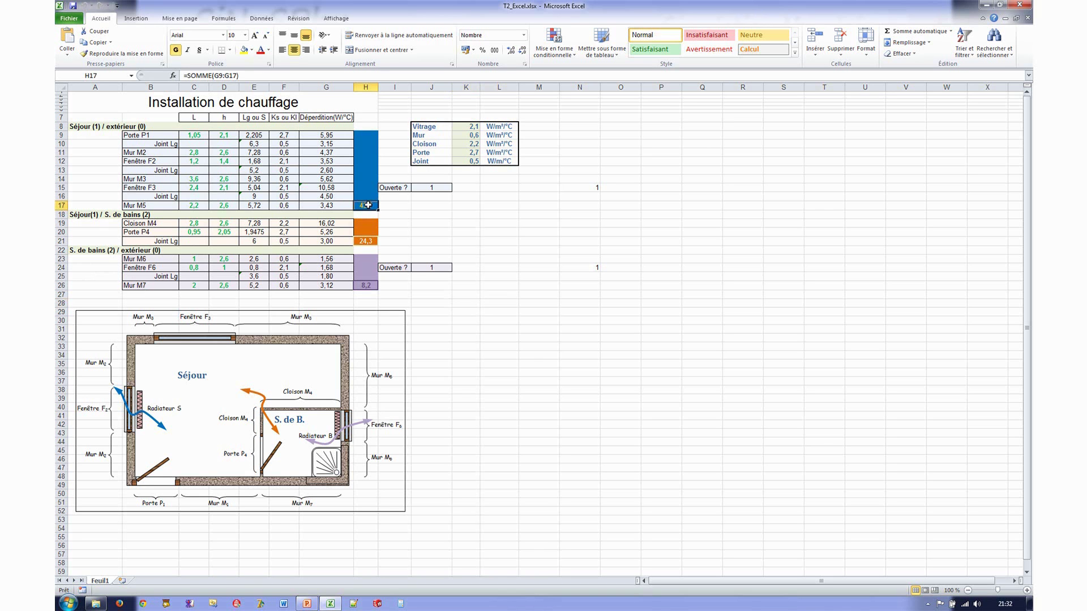
click(366, 242)
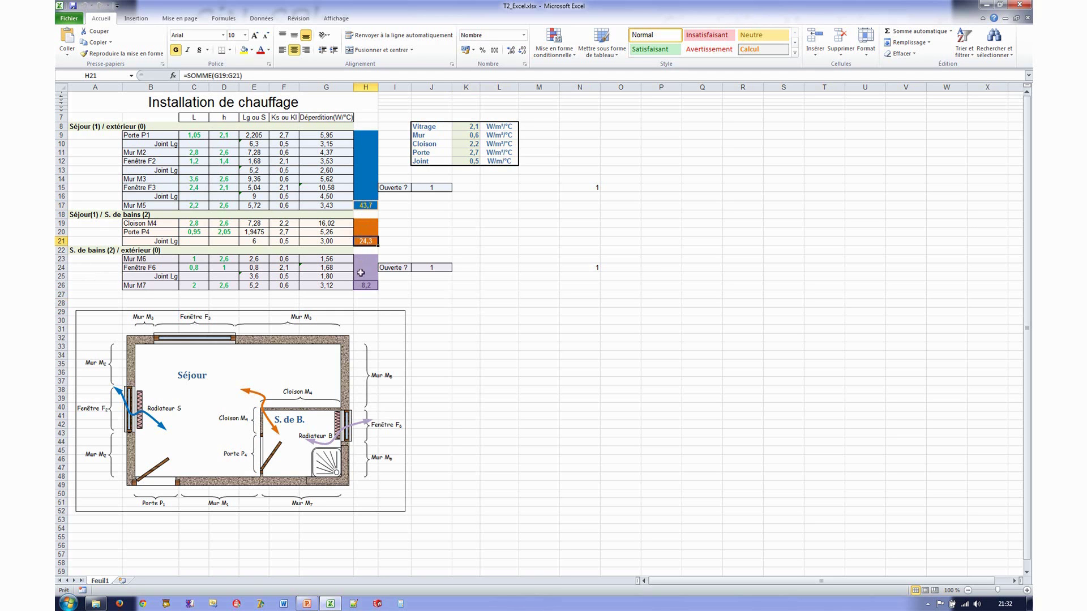
click(361, 286)
click(364, 207)
click(364, 242)
click(365, 285)
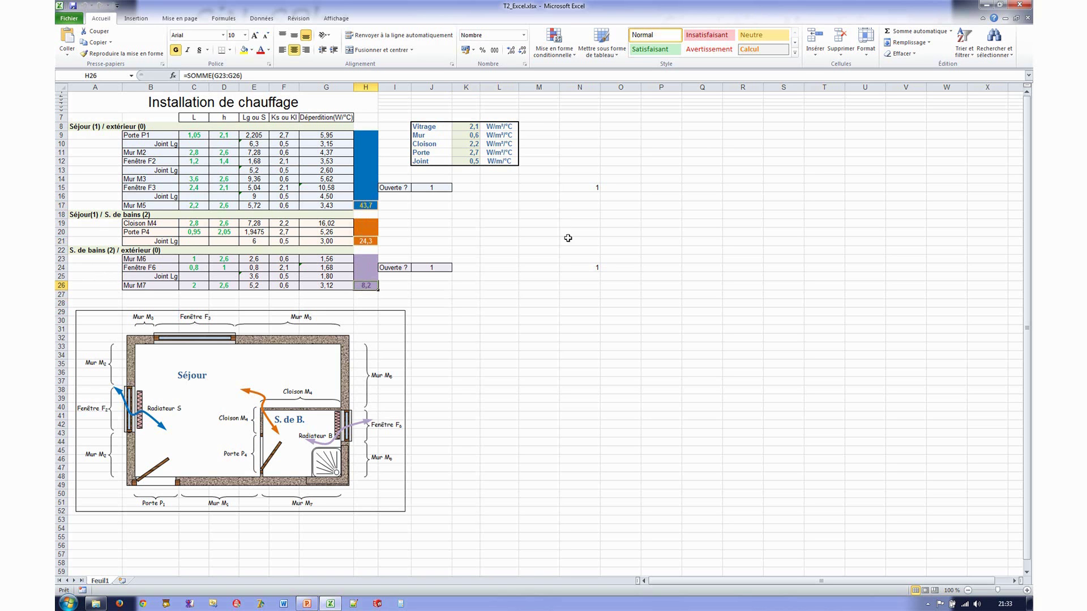
- Close the T2_Excel.xlsx workbook and open the recent project 4_T2_excel.spe in SinusPhy
click(1025, 4)
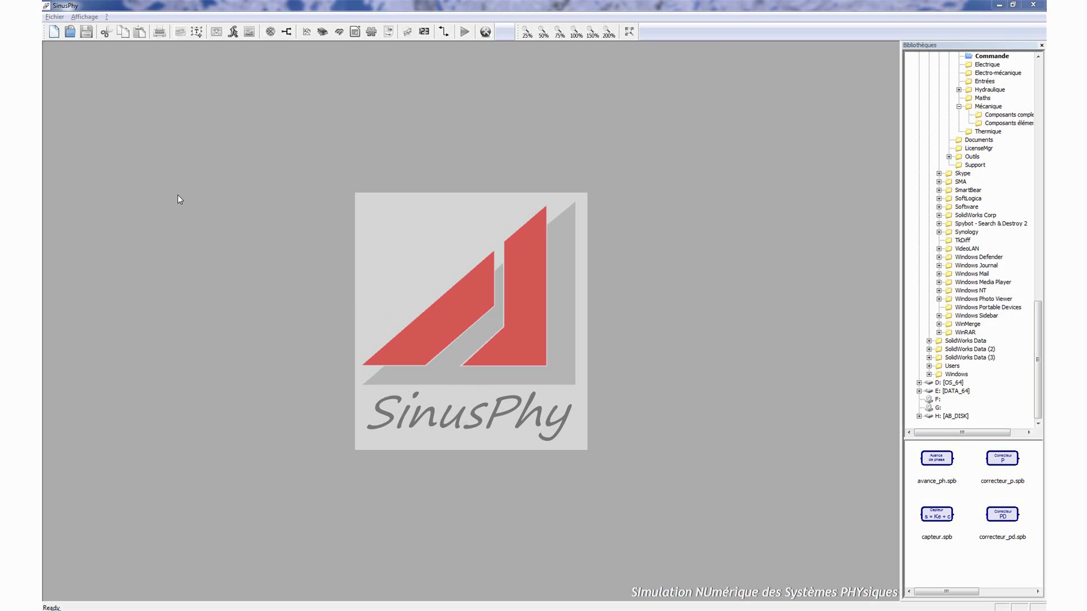
click(55, 17)
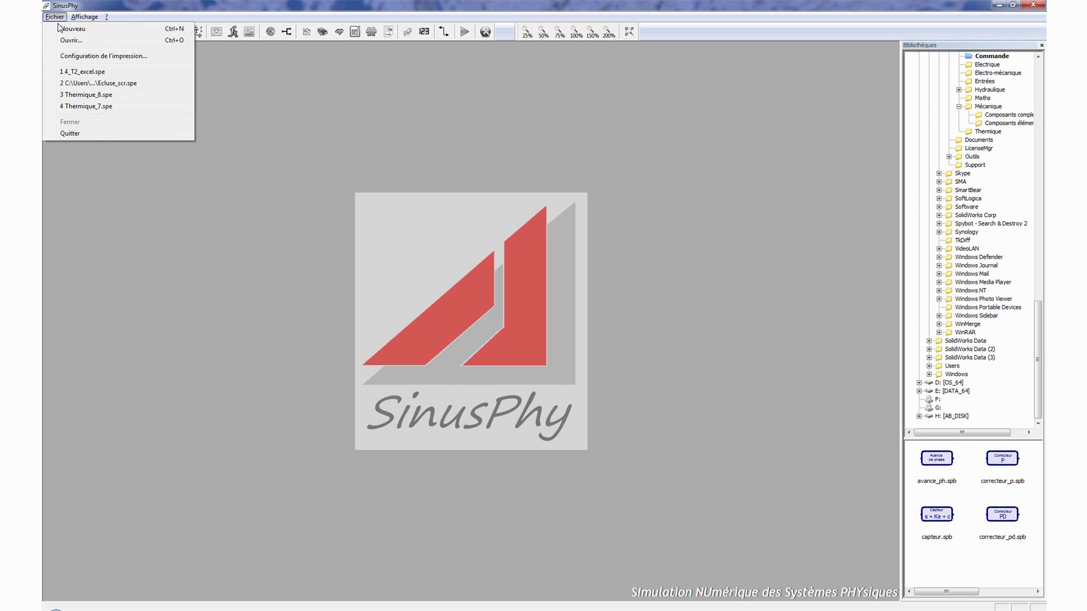
click(73, 72)
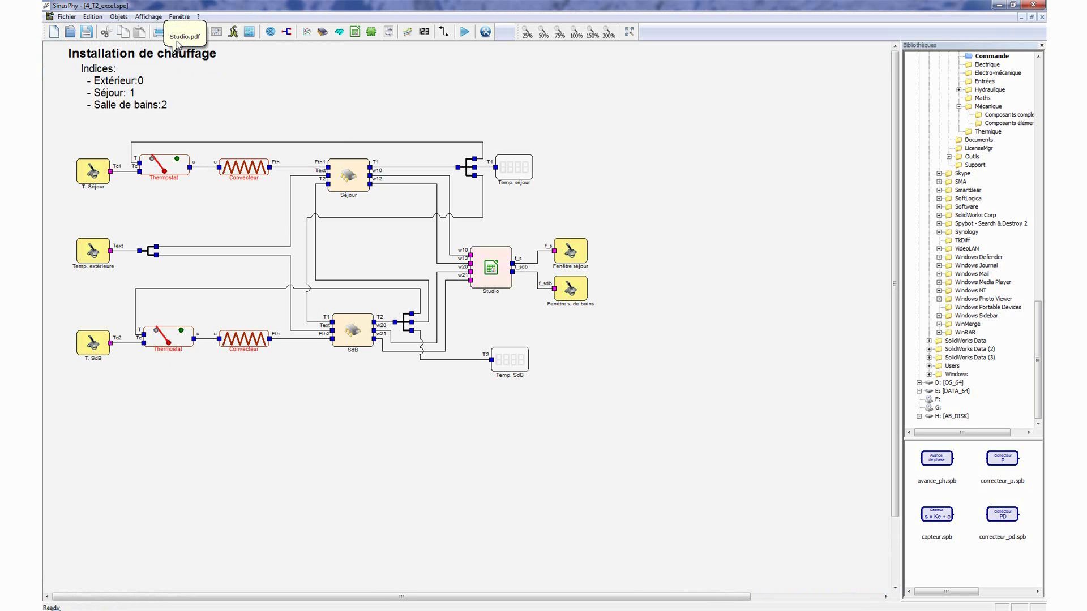
- Open the Studio.pdf document linked to the project, read its first page and close it
click(178, 43)
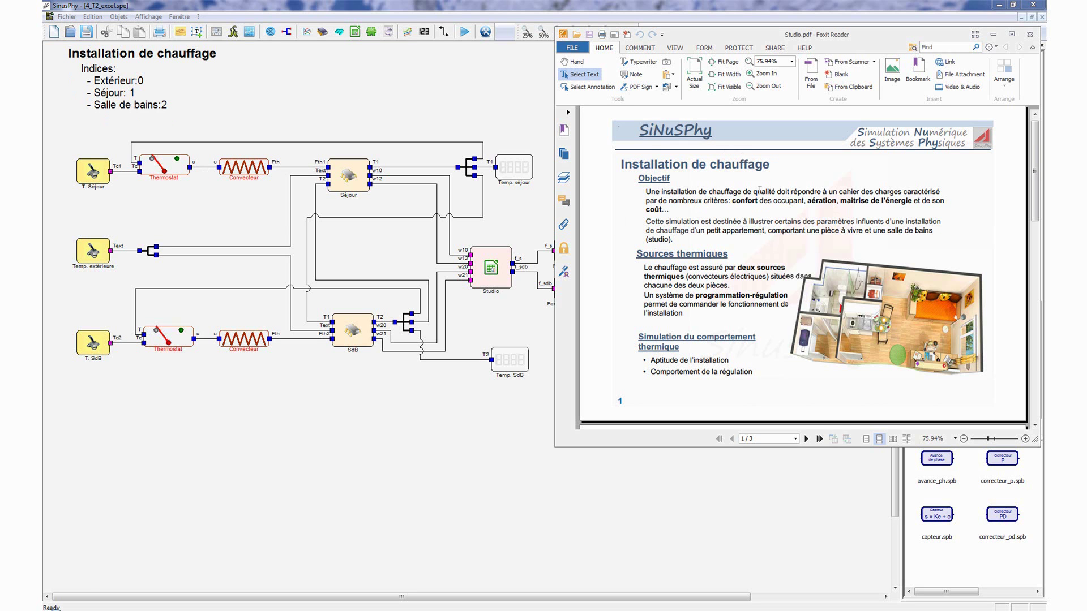
mouse_move(1037, 140)
mouse_down()
mouse_move(1042, 360)
mouse_move(1022, 125)
mouse_up()
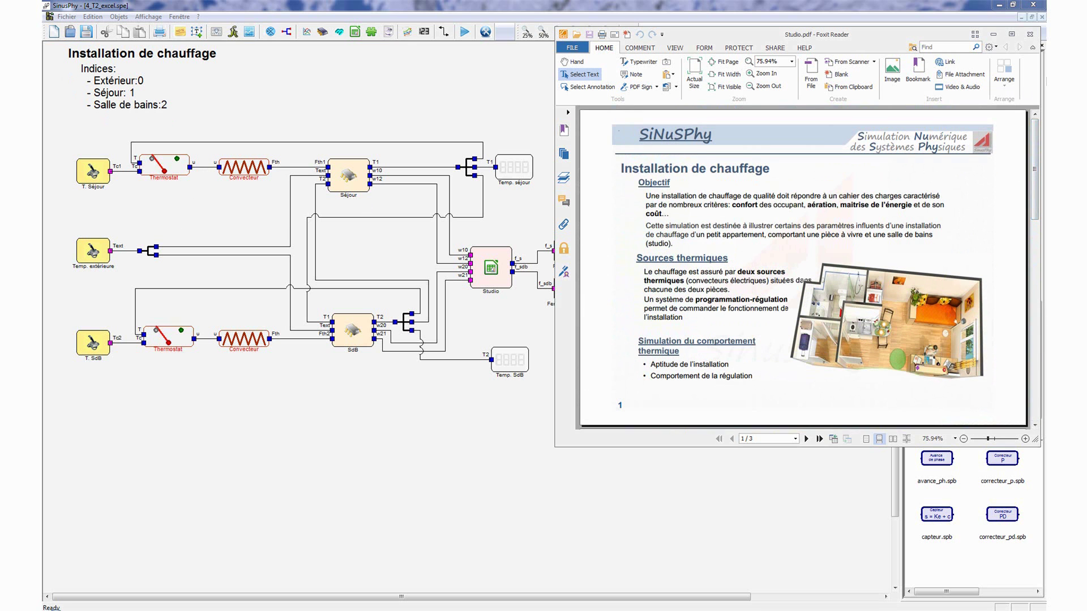
click(1031, 34)
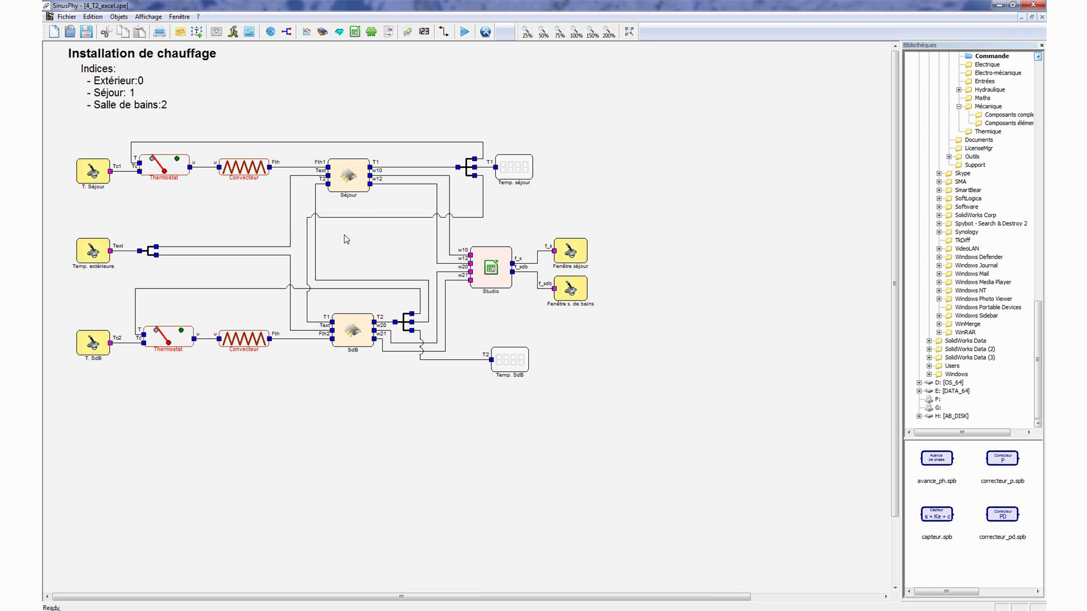
- Examine the Séjour component's inputs and outputs, parameters and relation in its properties, and close them
mouse_move(351, 187)
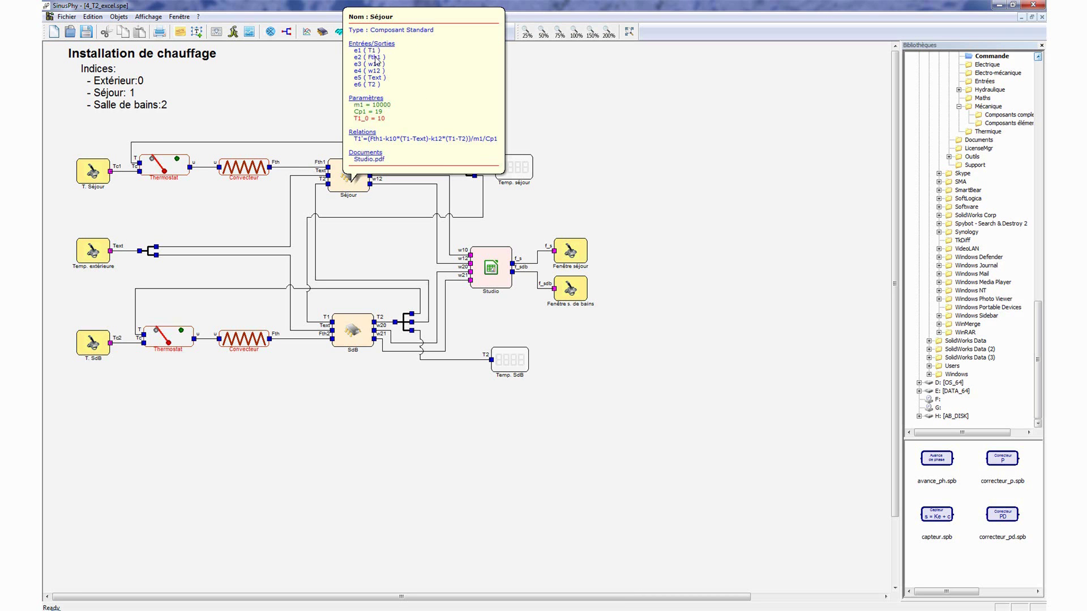
click(381, 120)
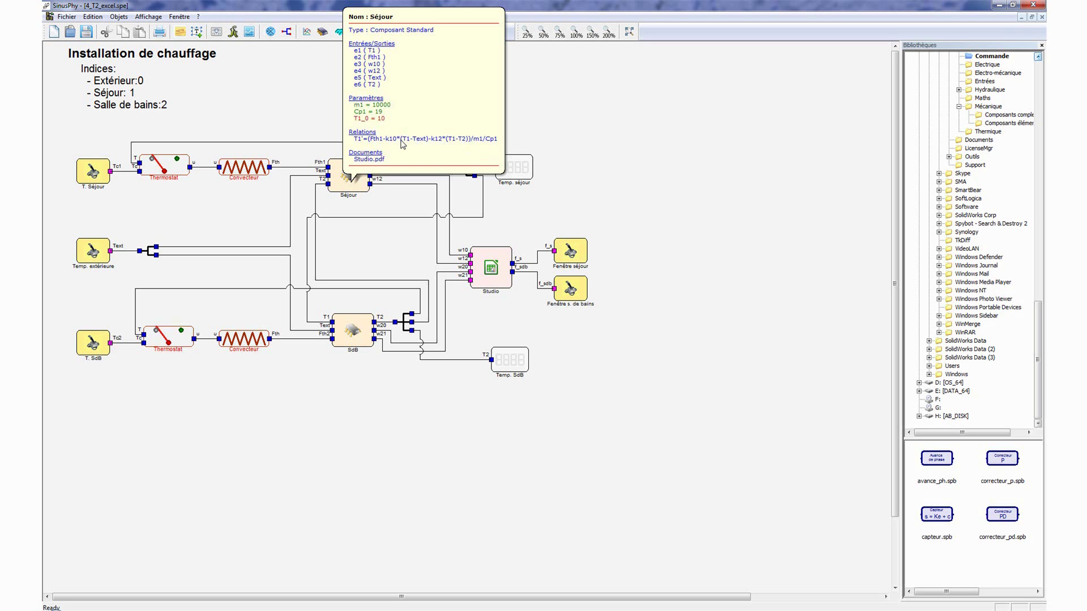
double_click(348, 182)
drag(314, 54, 678, 69)
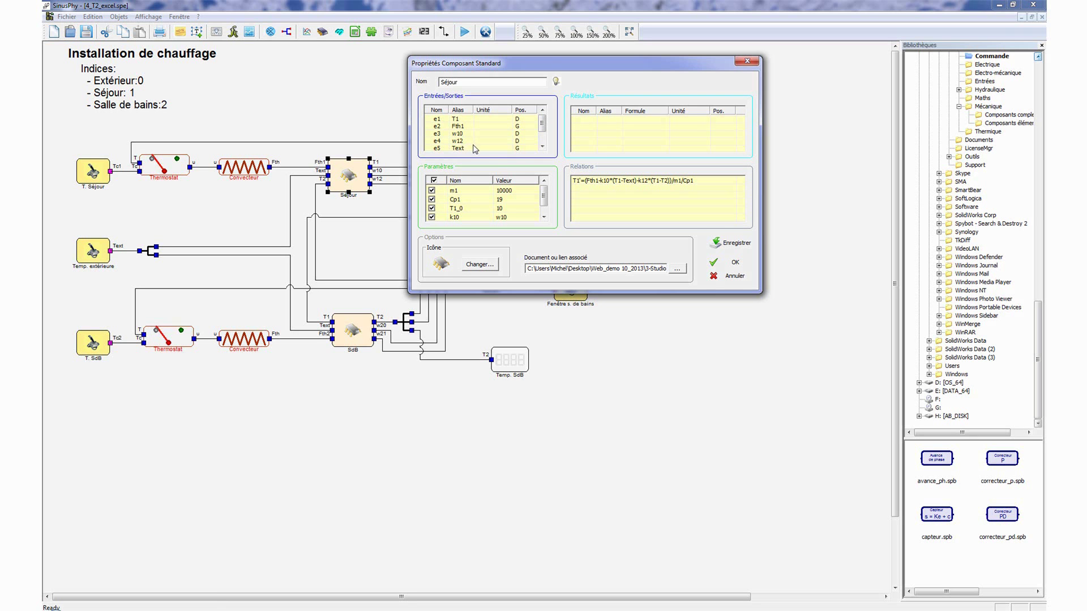
drag(542, 127, 541, 135)
click(728, 264)
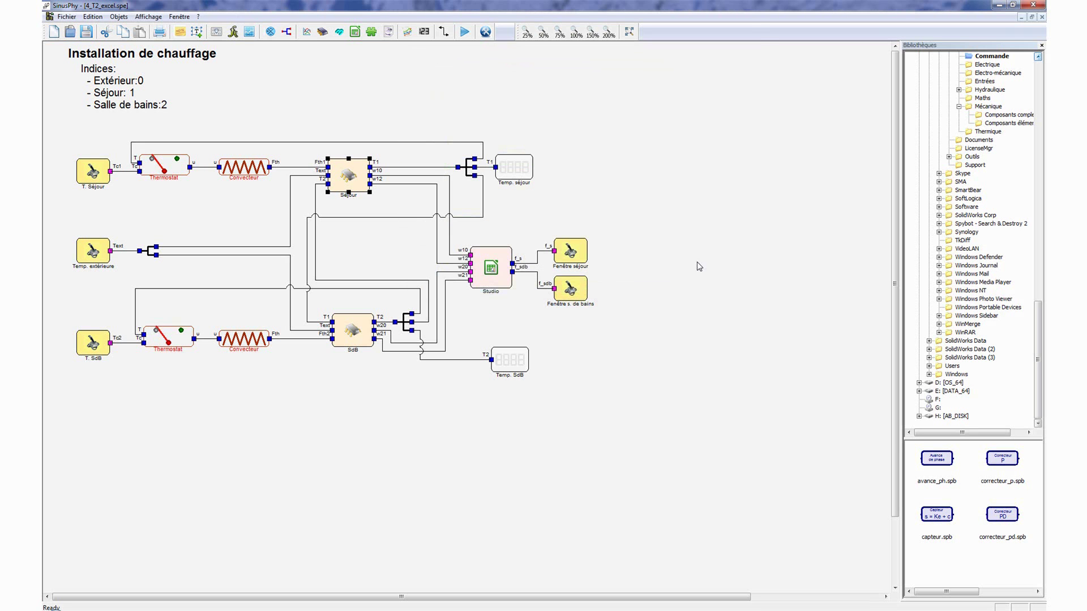
- Examine the SdB component's parameters and relation in its properties, and close them
double_click(348, 348)
drag(305, 53, 737, 97)
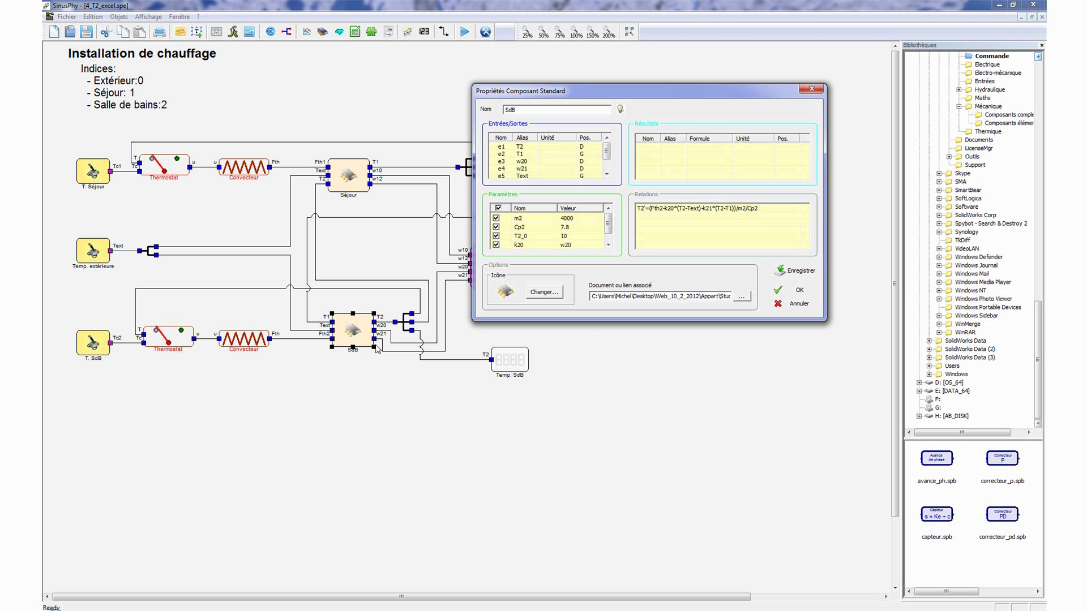
click(780, 290)
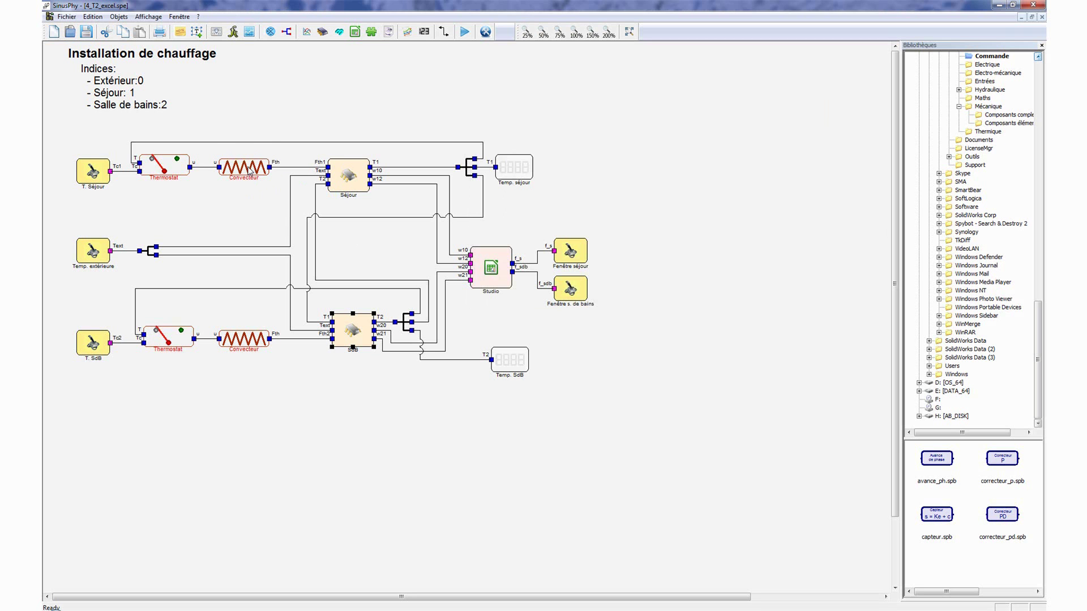
- Review the details of the convectors, the living-room thermostat and the T. Séjour and Temp. extérieure inputs
mouse_move(250, 169)
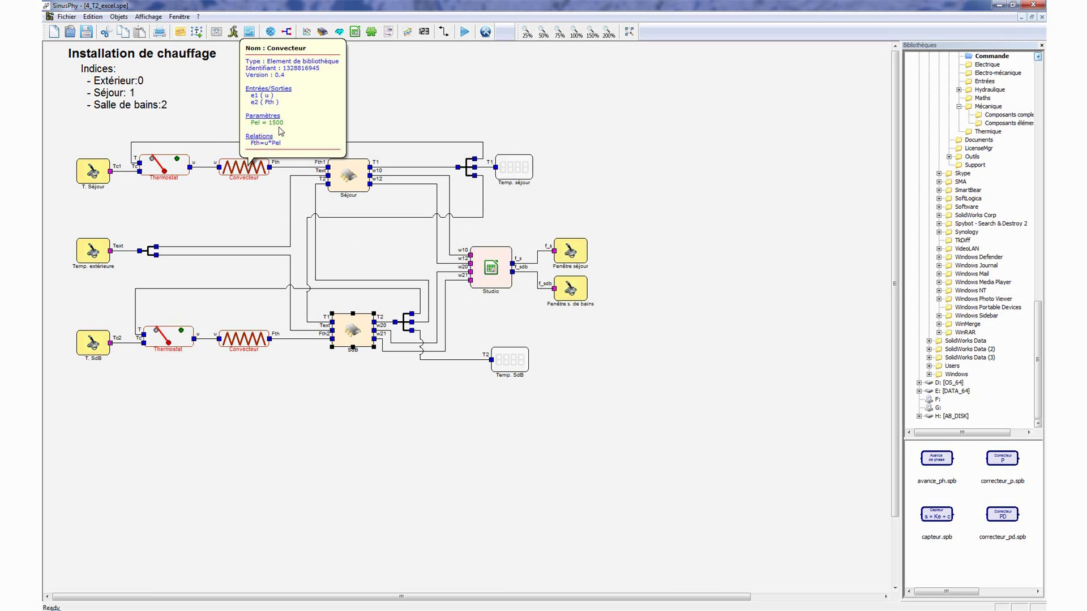
mouse_move(250, 341)
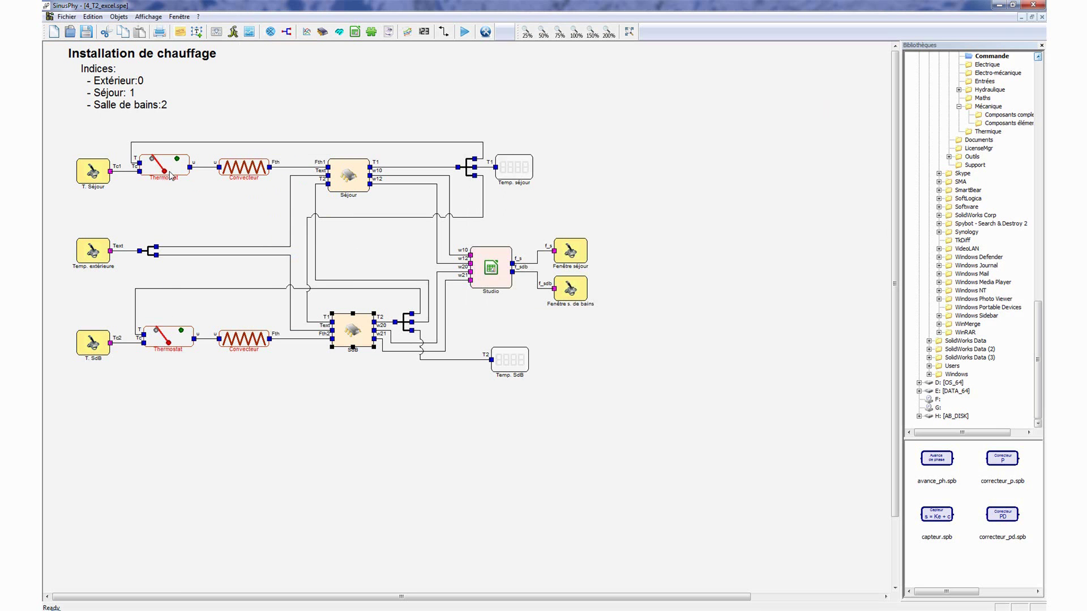
mouse_move(174, 176)
mouse_move(102, 180)
mouse_move(99, 260)
- Open the workbook linked to the Studio component, check the sums in H17, H21 and H26, and close it
mouse_move(482, 277)
click(501, 252)
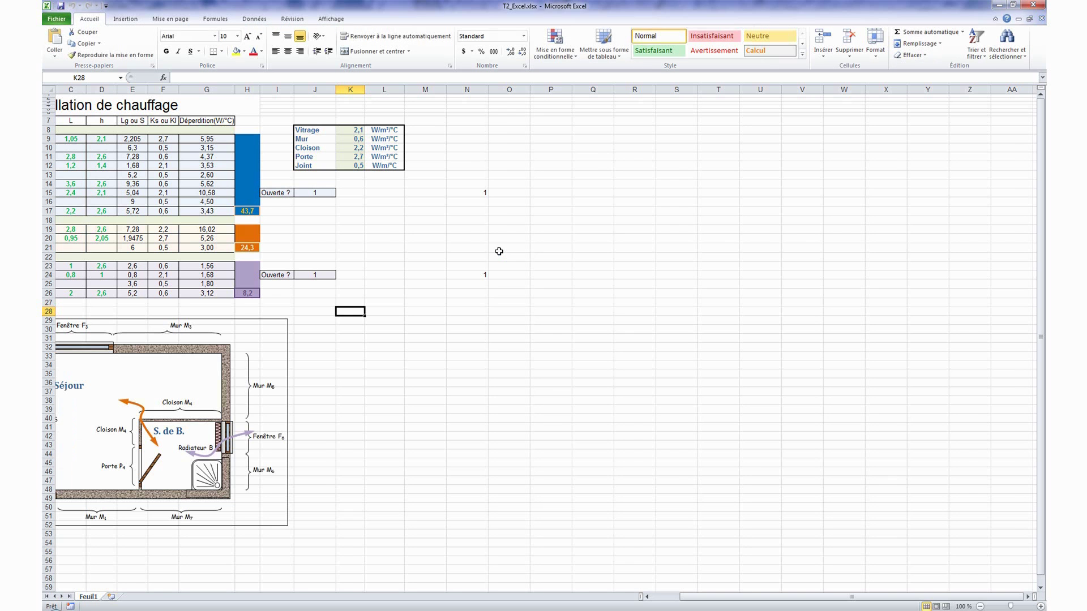
click(668, 599)
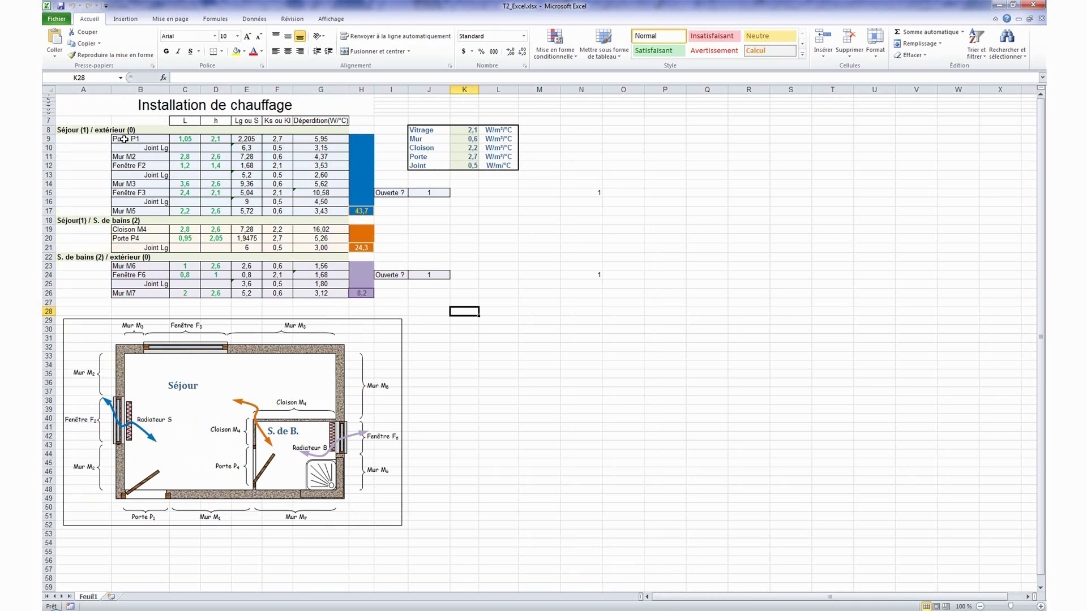
click(368, 211)
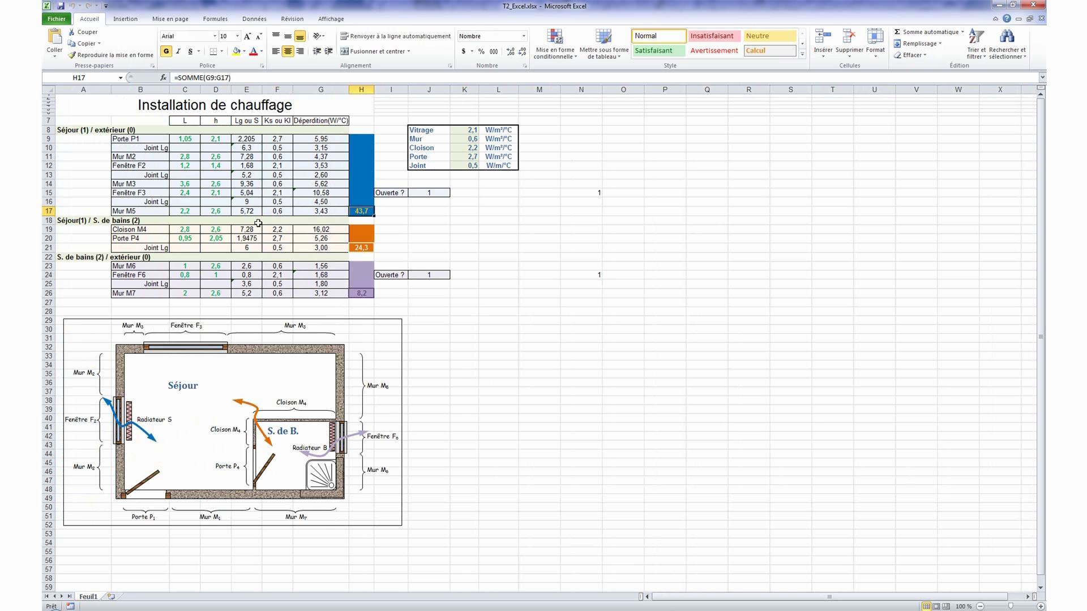
click(359, 249)
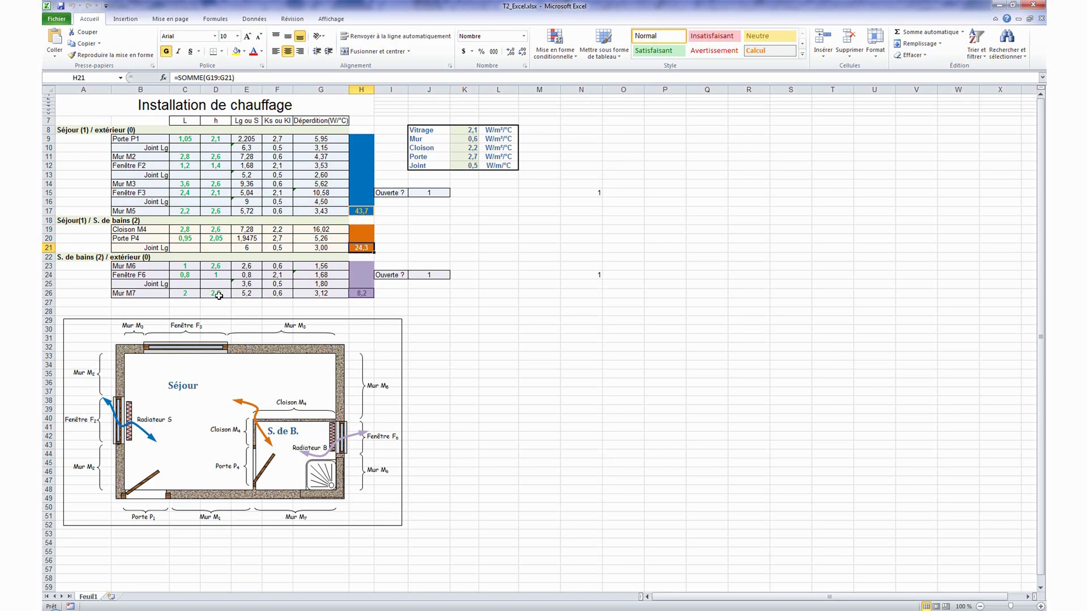
click(366, 294)
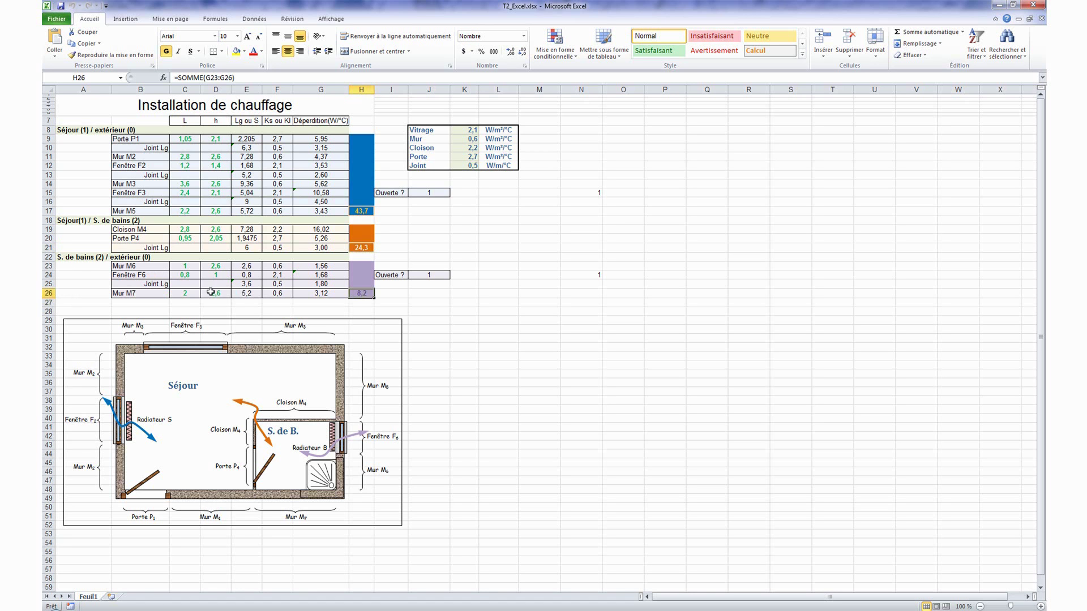
click(1036, 7)
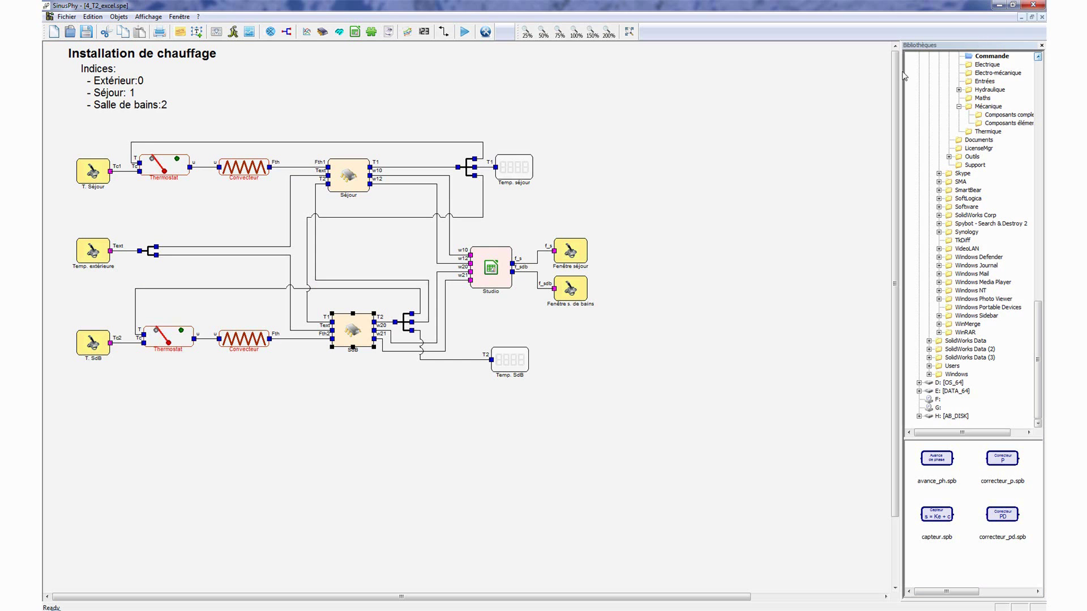
- Examine the cells assigned to the Studio spreadsheet component's inputs and outputs, and close its properties
double_click(497, 282)
drag(202, 53, 706, 99)
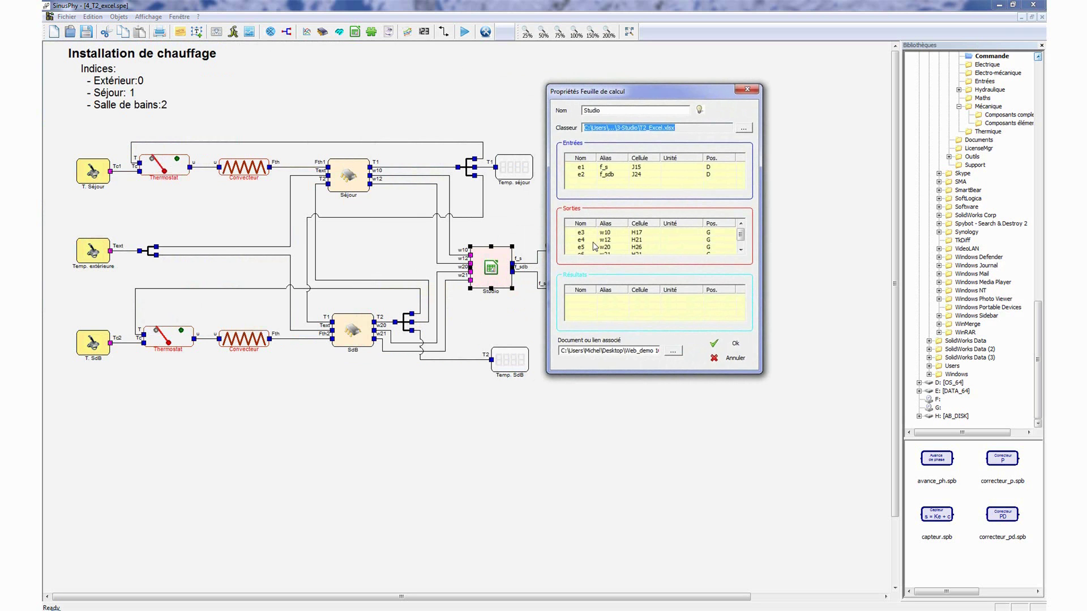
click(741, 250)
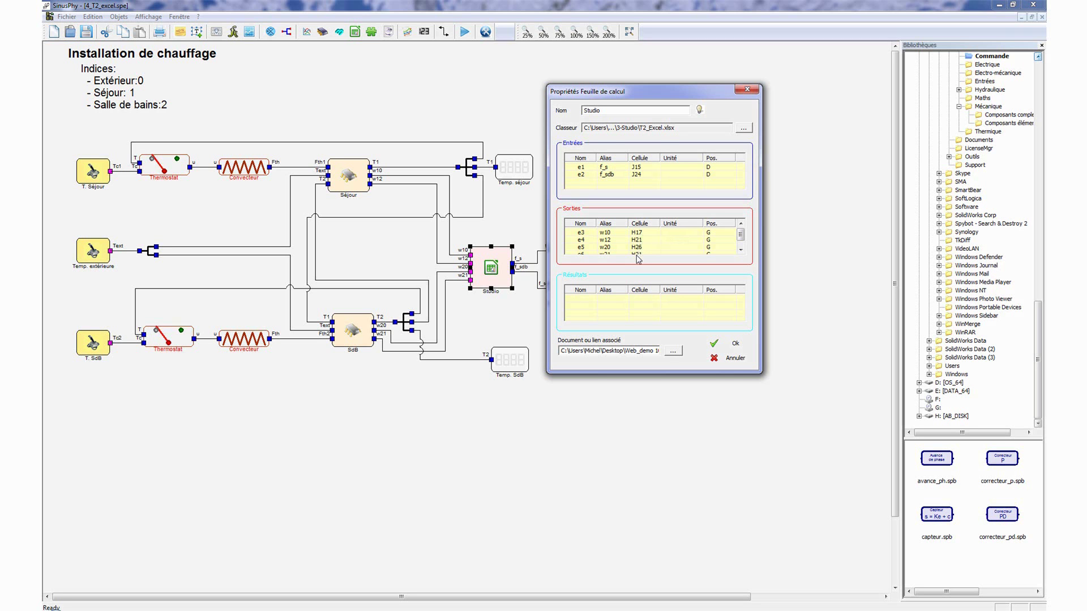
click(740, 250)
click(747, 90)
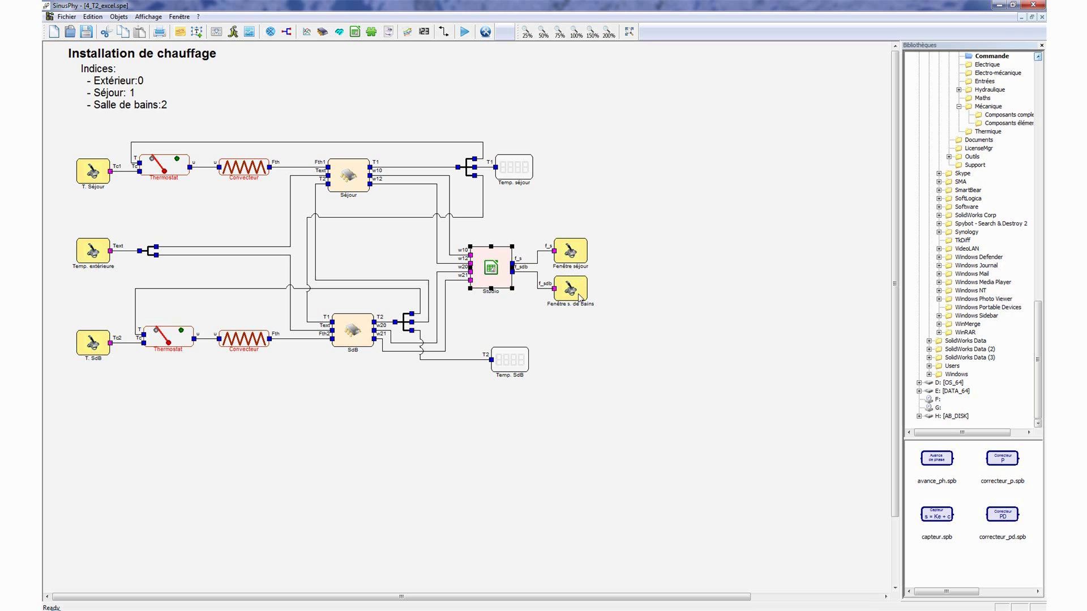
- Open the simulation controls beside the diagram, and switch Fenêtre séjour to 0 and back to 1
mouse_move(580, 298)
key(F5)
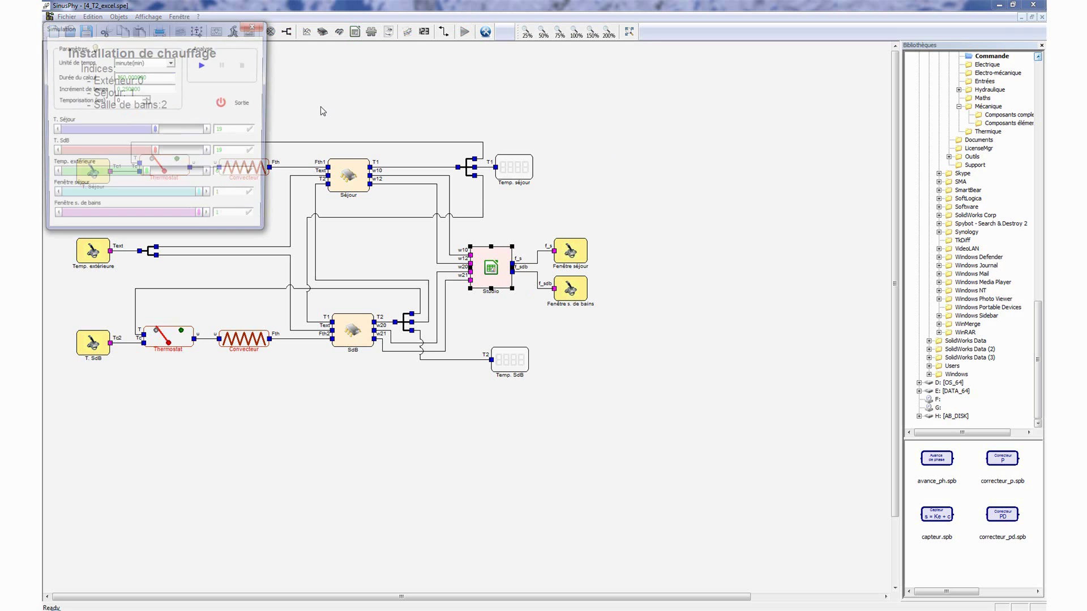
drag(205, 33, 793, 64)
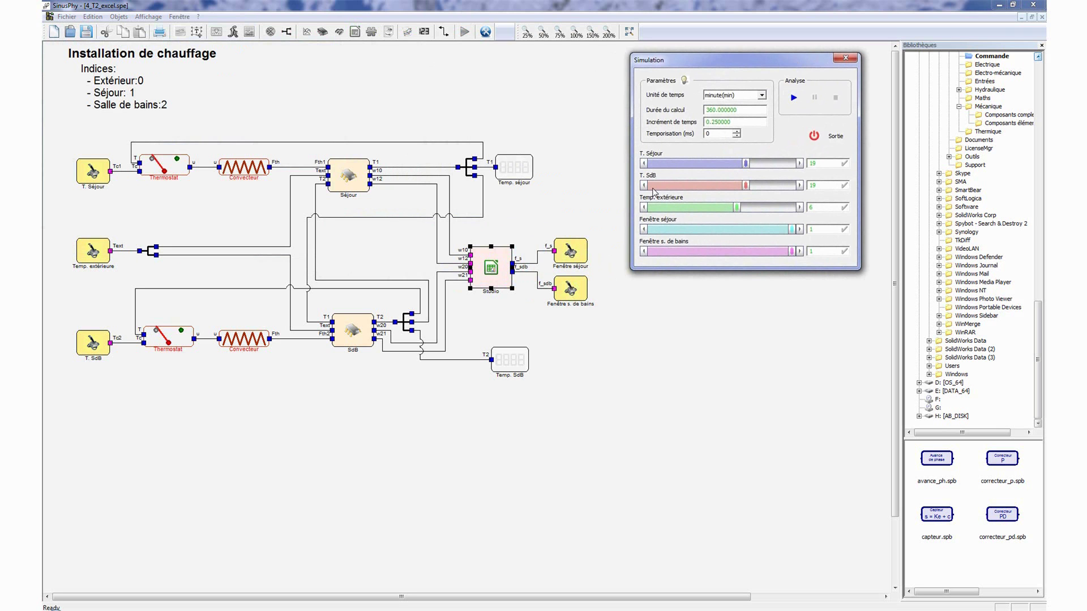
click(644, 230)
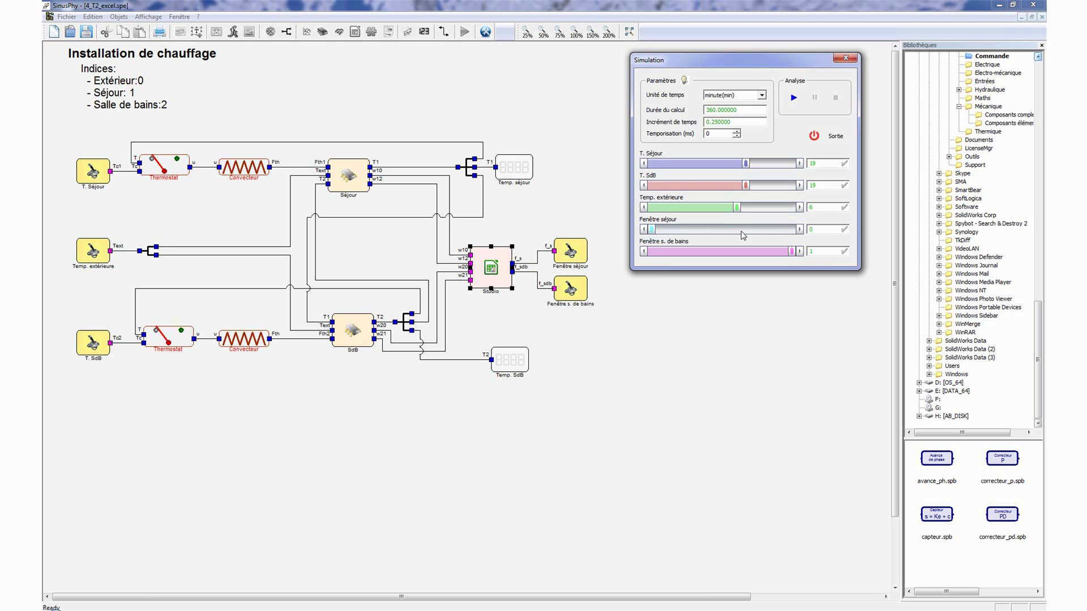
click(799, 231)
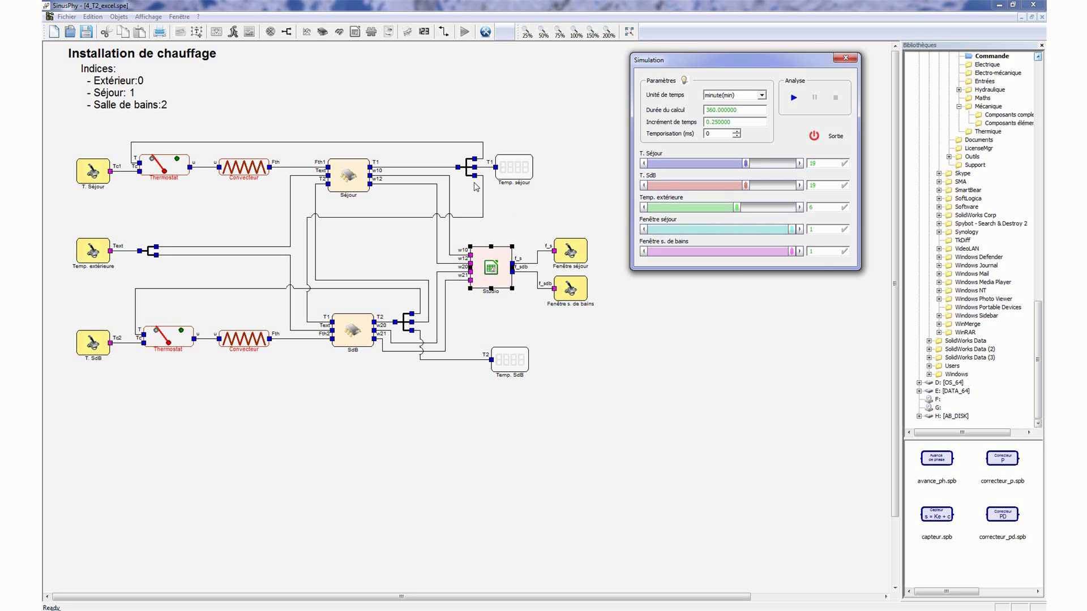
- Display the graphs associated with T1 and T2, and arrange them above and below the Simulation window
double_click(496, 172)
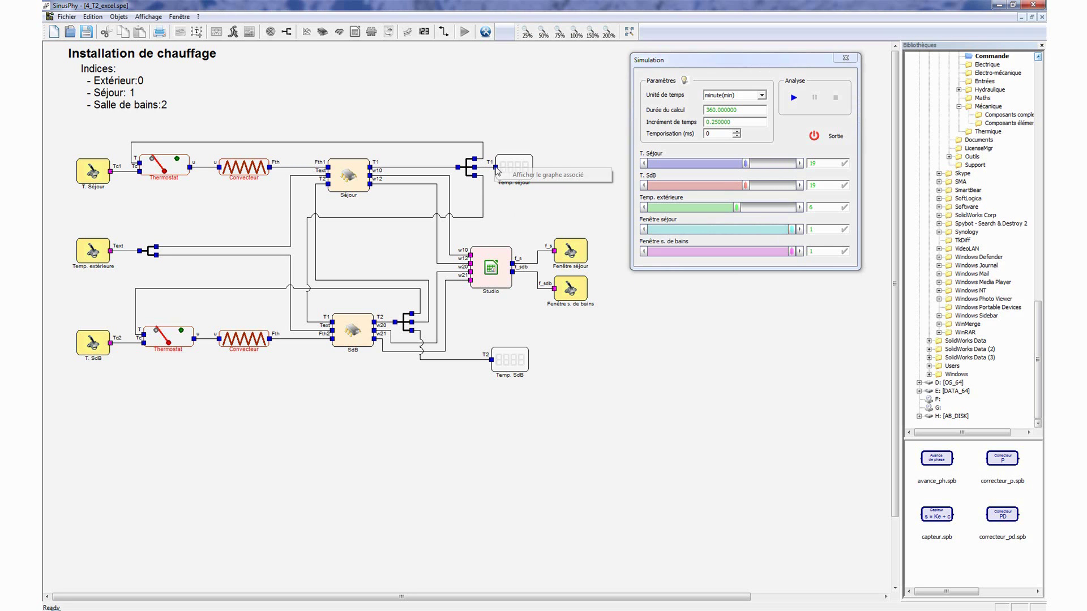
drag(180, 57, 648, 54)
drag(748, 61, 882, 183)
drag(699, 142, 905, 142)
drag(766, 56, 804, 54)
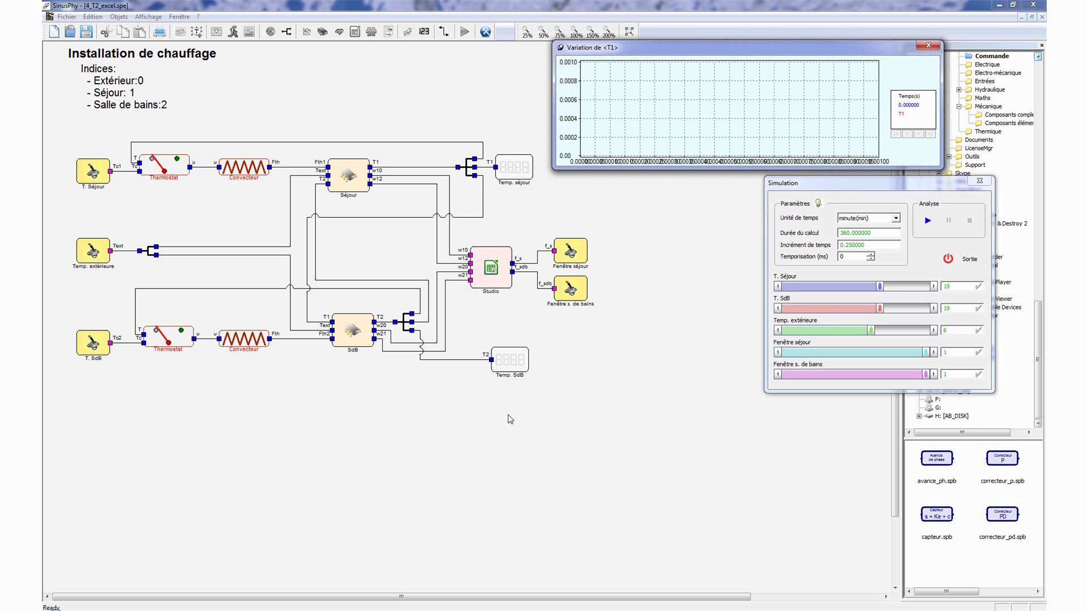
double_click(492, 363)
drag(174, 54, 981, 441)
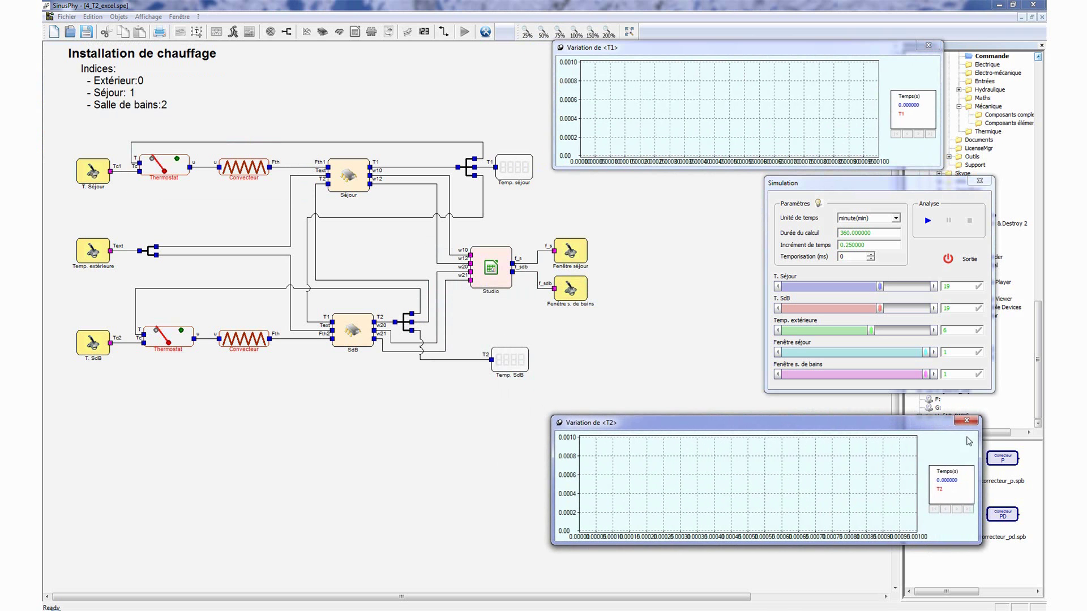
- Run the heating simulation with the configured calculation duration
click(874, 233)
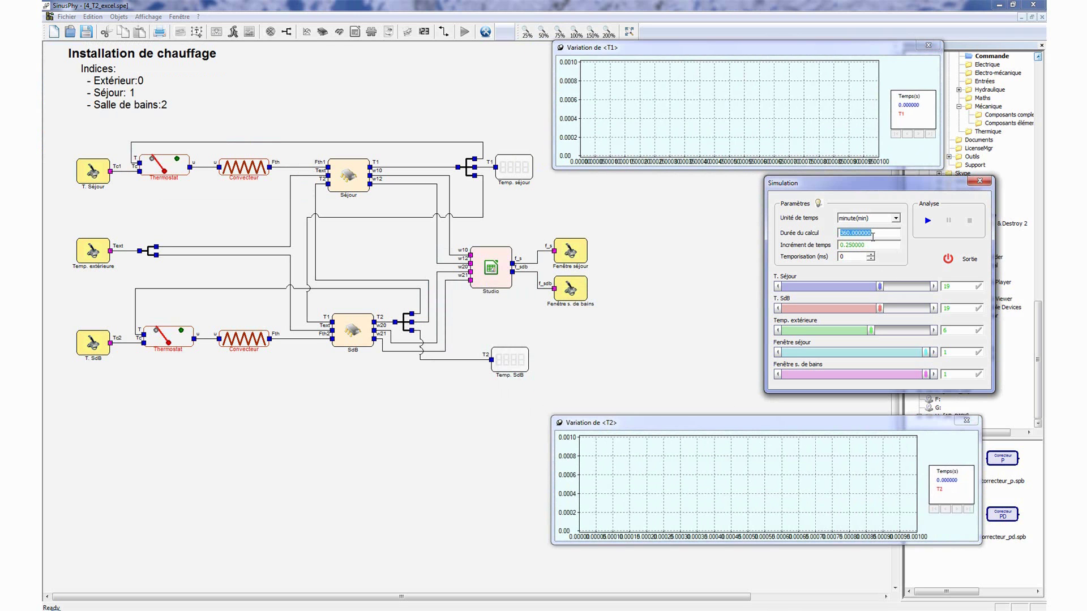
click(927, 223)
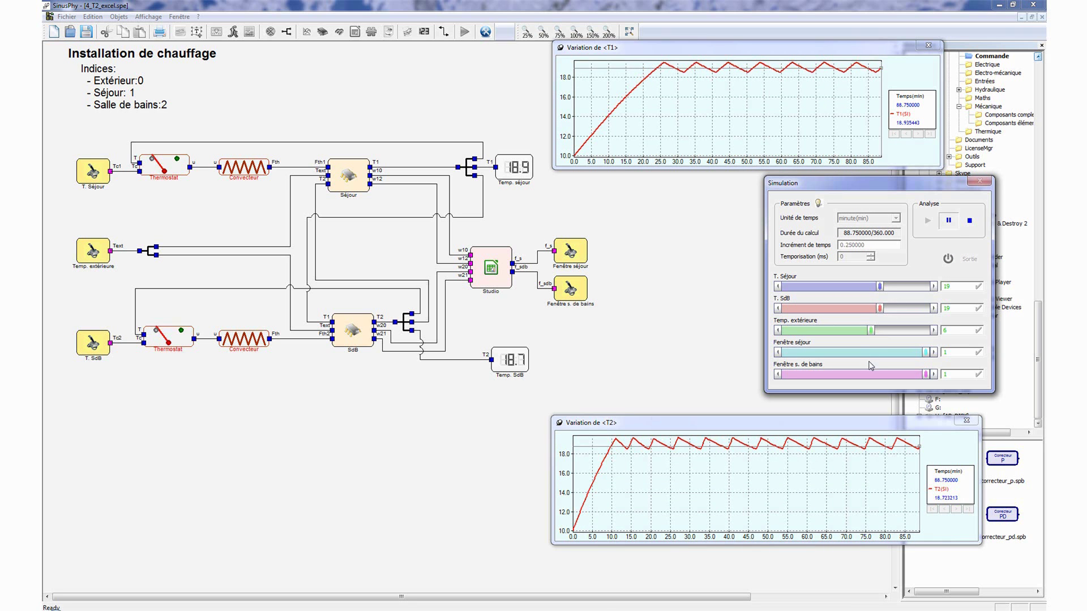
- Stop the simulation and inspect the T1 curve at a low point and at the following peak
click(969, 221)
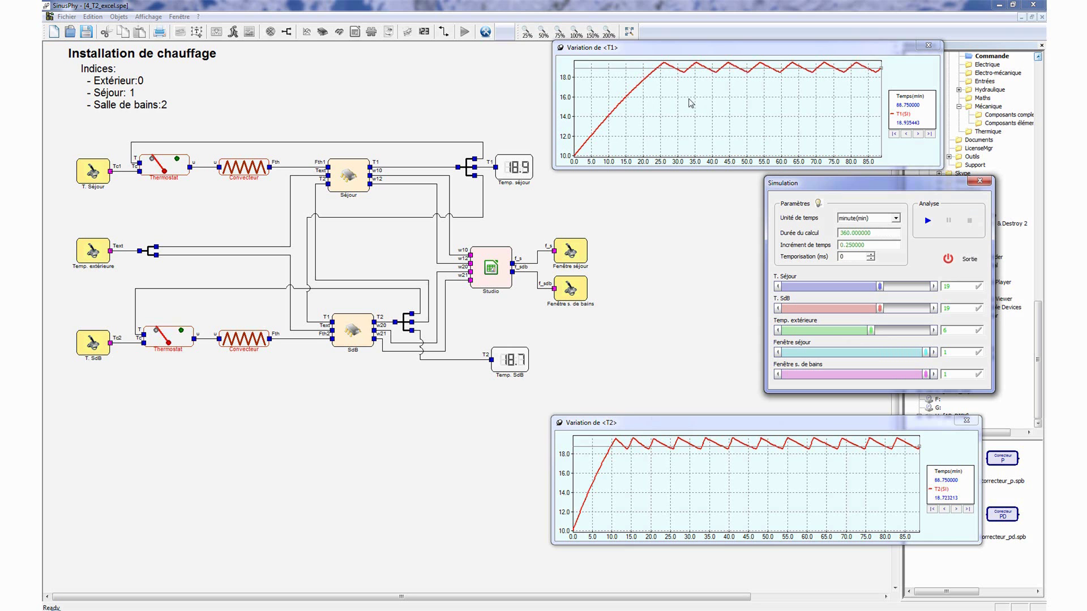
click(684, 77)
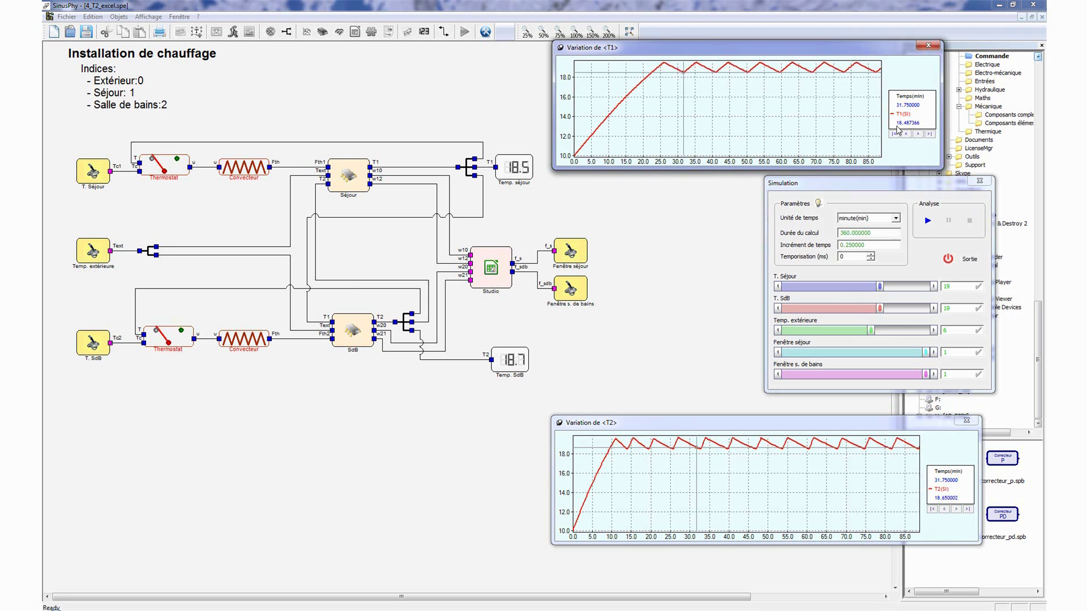
click(696, 68)
click(696, 68)
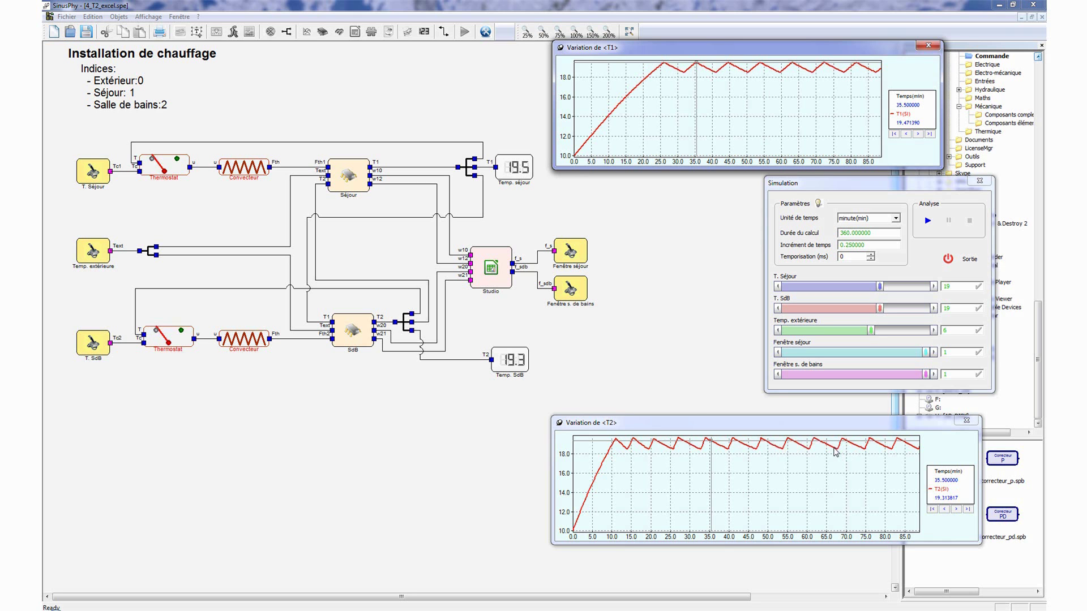
- Run the simulation again, setting Fenêtre séjour and then Fenêtre s. de bains to 0 during the run
click(927, 221)
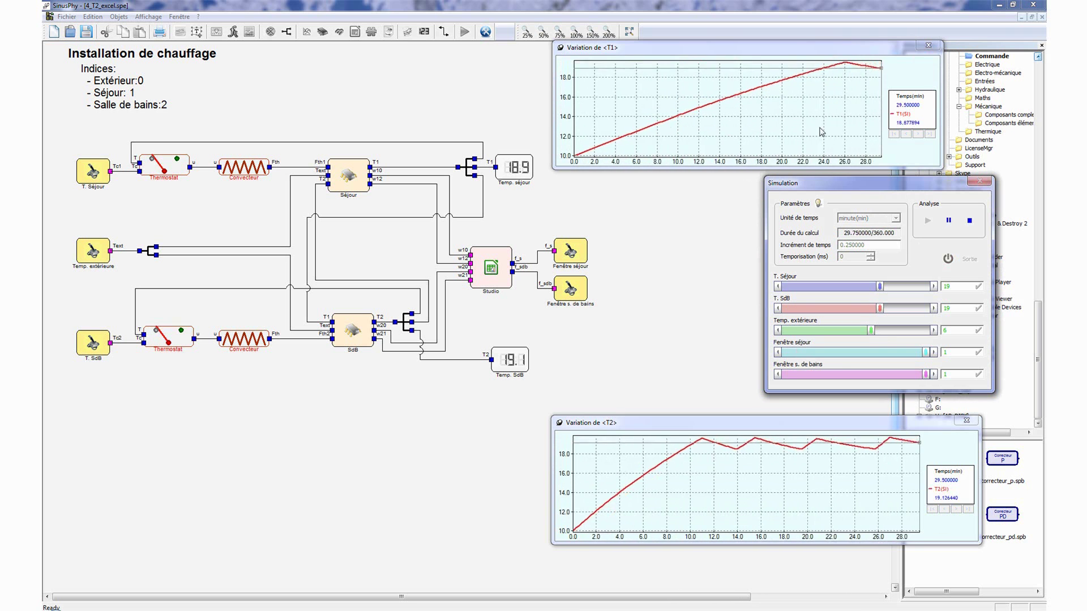
click(778, 354)
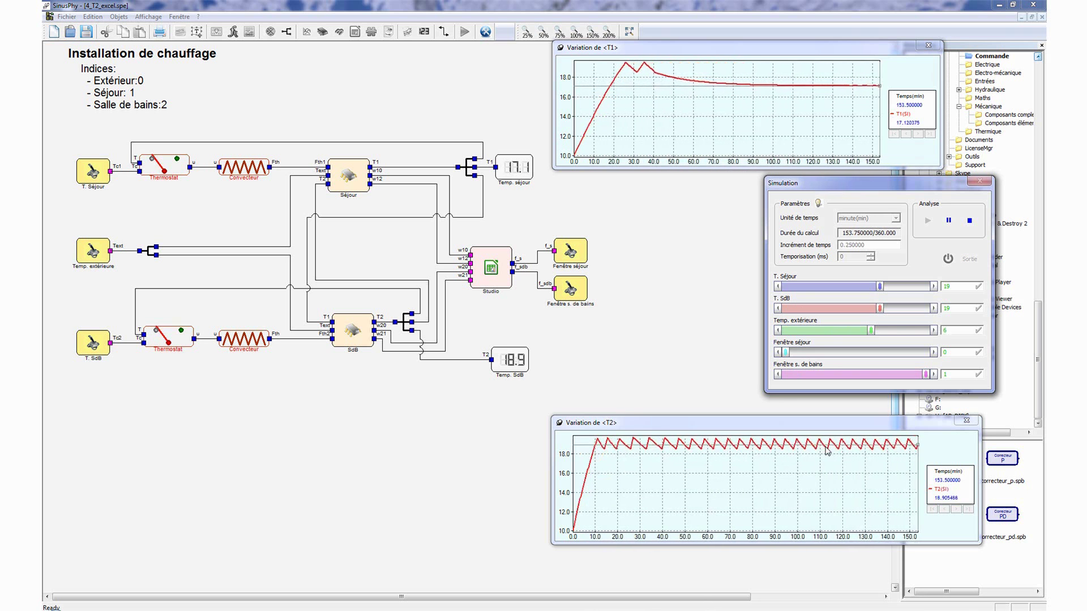
click(779, 375)
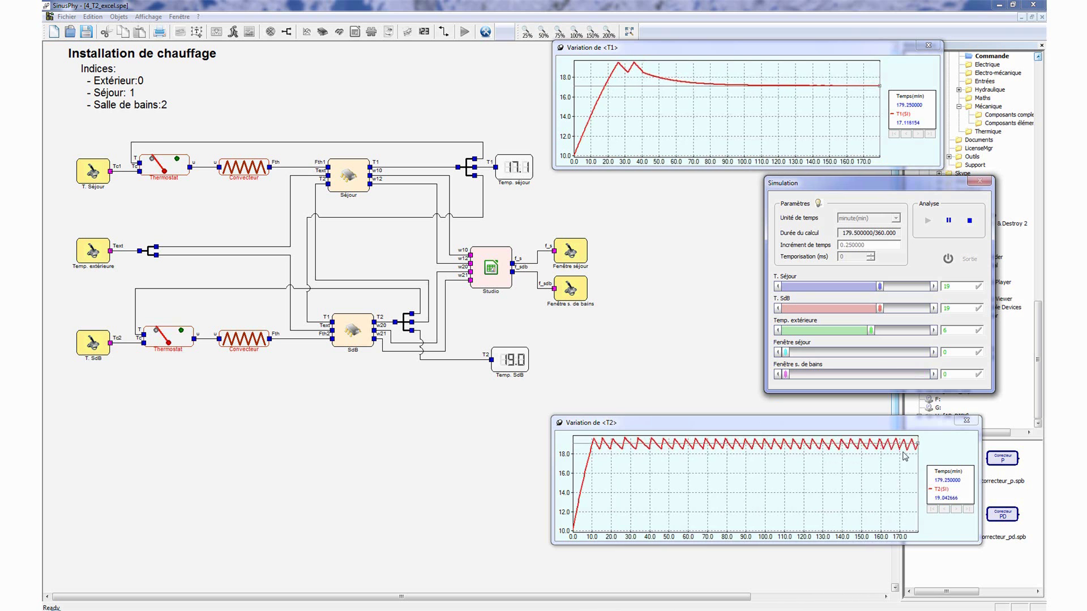
- Move the T2 graph clear of the component library and stop the running simulation
drag(758, 426, 575, 429)
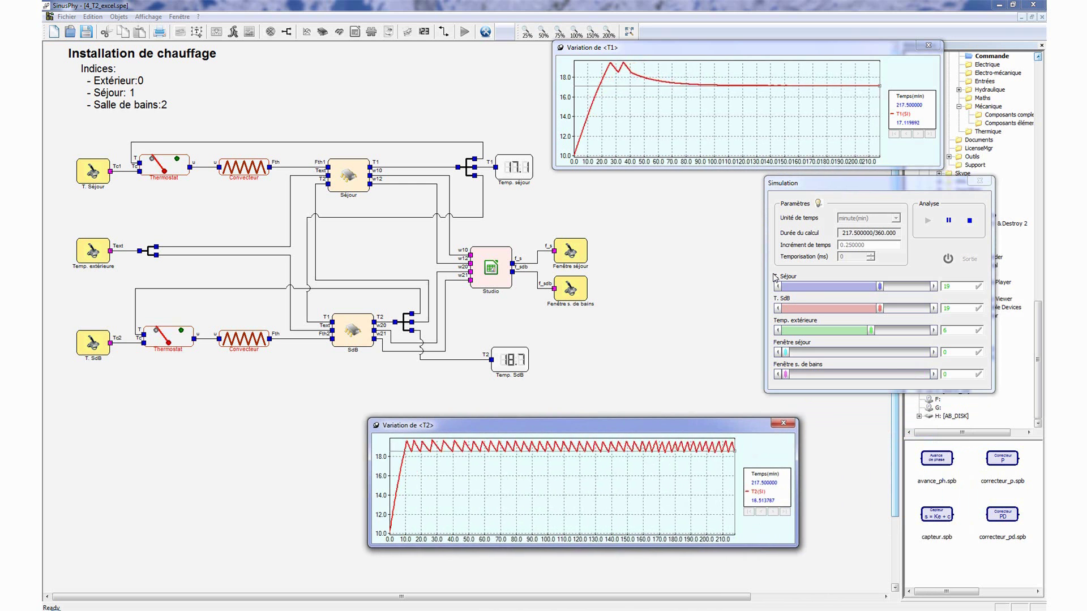
click(951, 225)
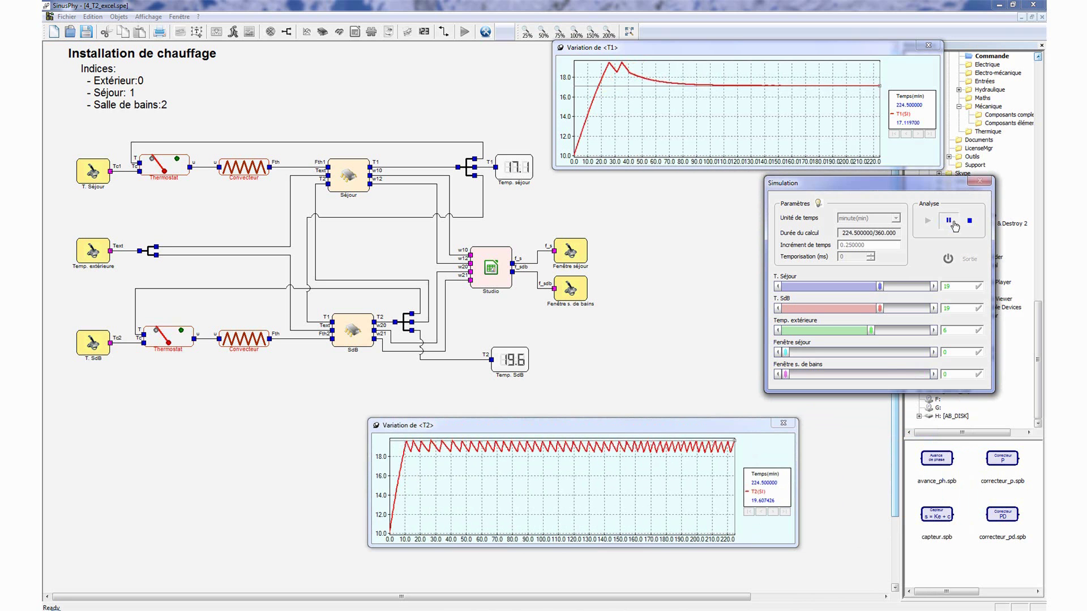
click(969, 221)
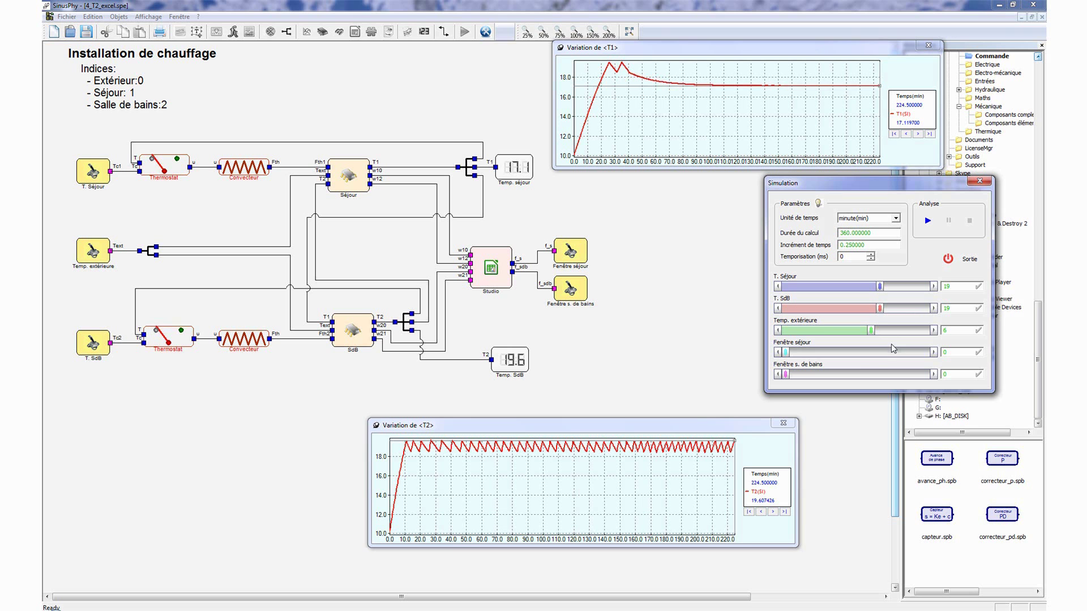
- Set Fenêtre séjour and Fenêtre s. de bains to 1 and Temp. extérieure to -6.1, and restart the simulation
click(933, 353)
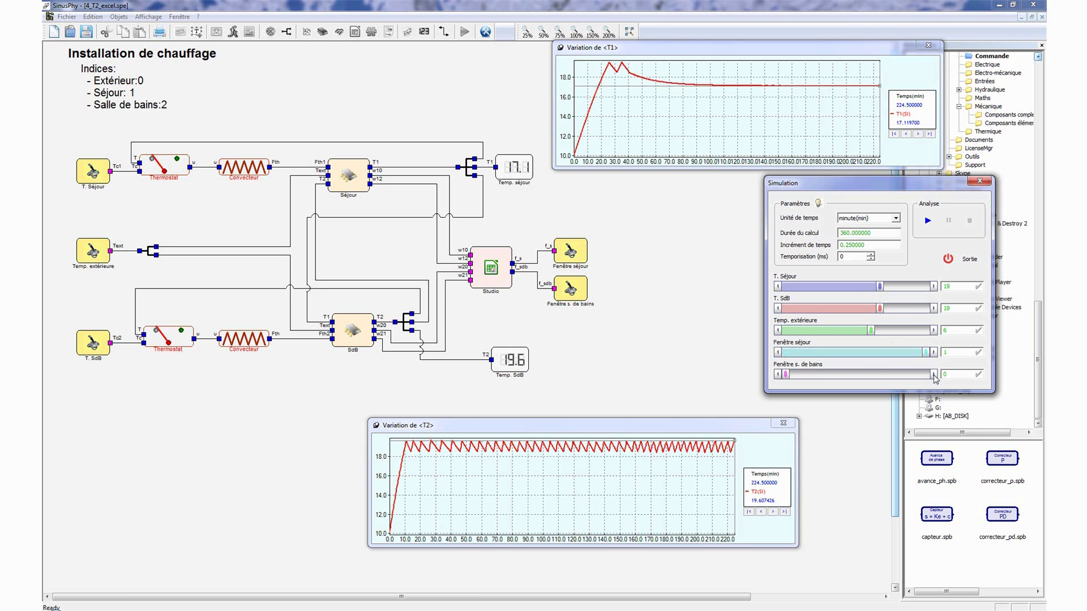
click(933, 375)
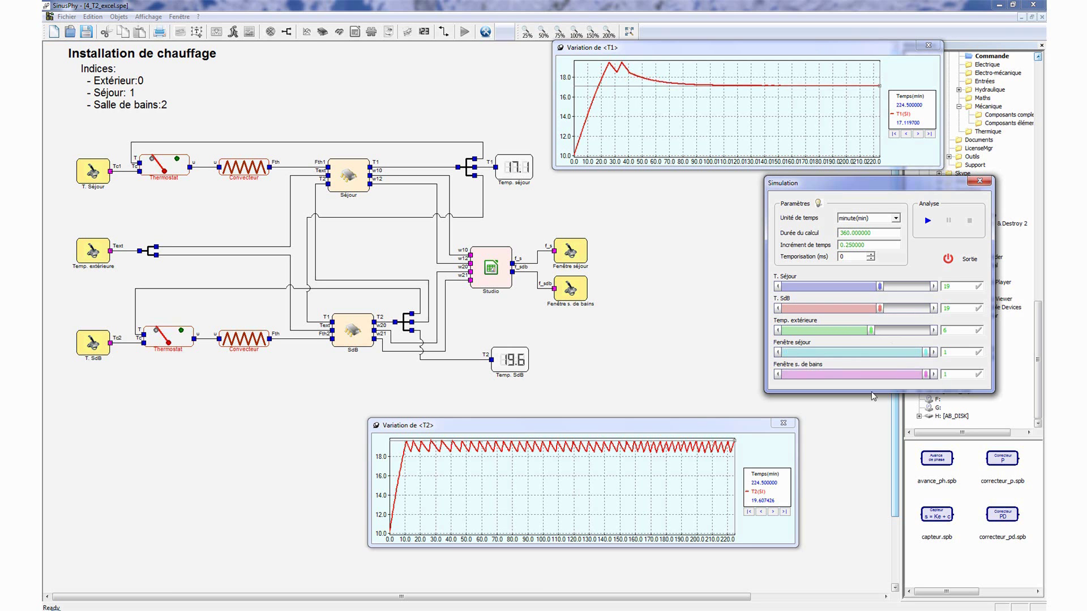
drag(872, 333, 808, 342)
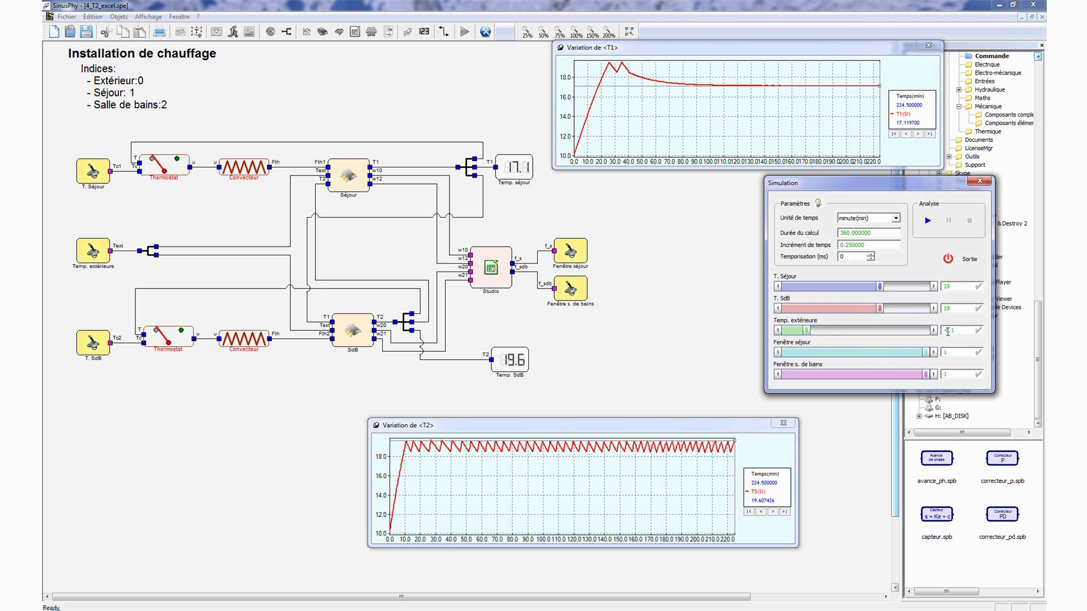
click(927, 222)
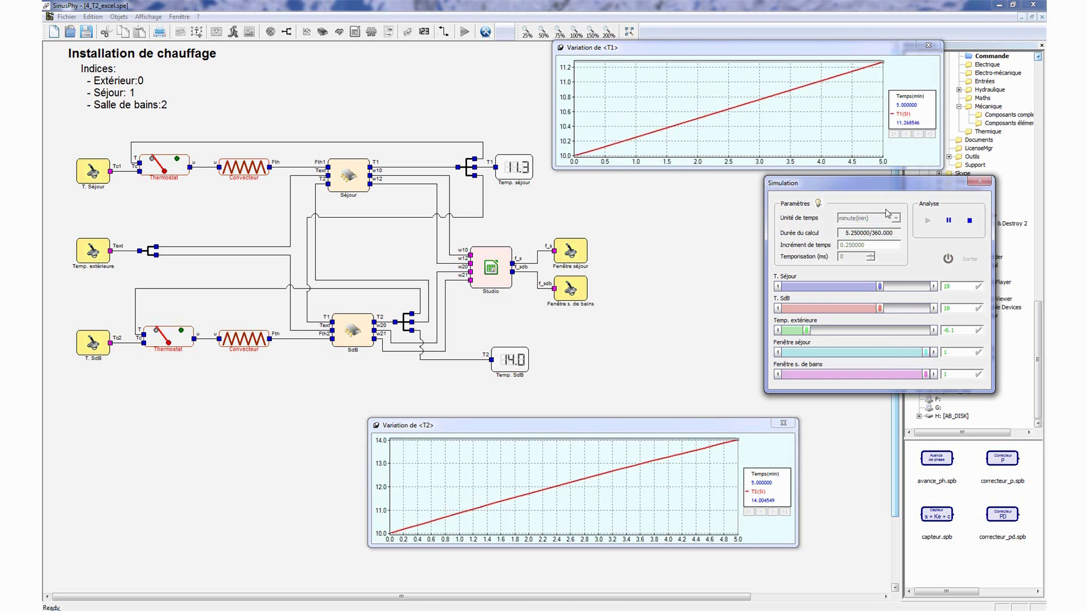
- Enlarge and reposition the T1 graph, and raise the T. Séjour setpoint to 24.64 during the run
drag(641, 53, 570, 32)
drag(634, 148, 636, 186)
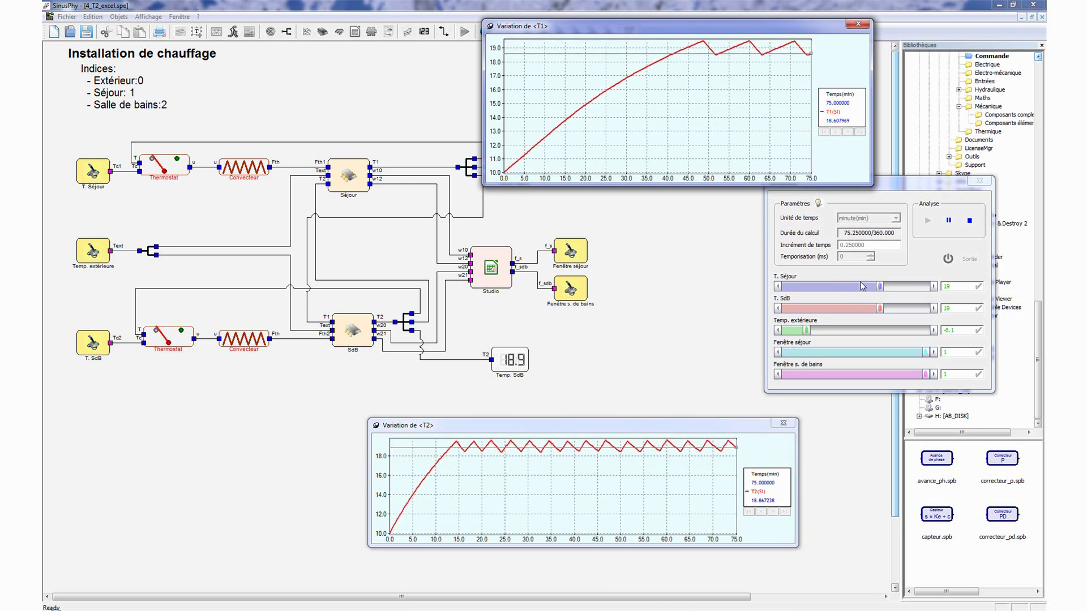
drag(882, 288, 908, 288)
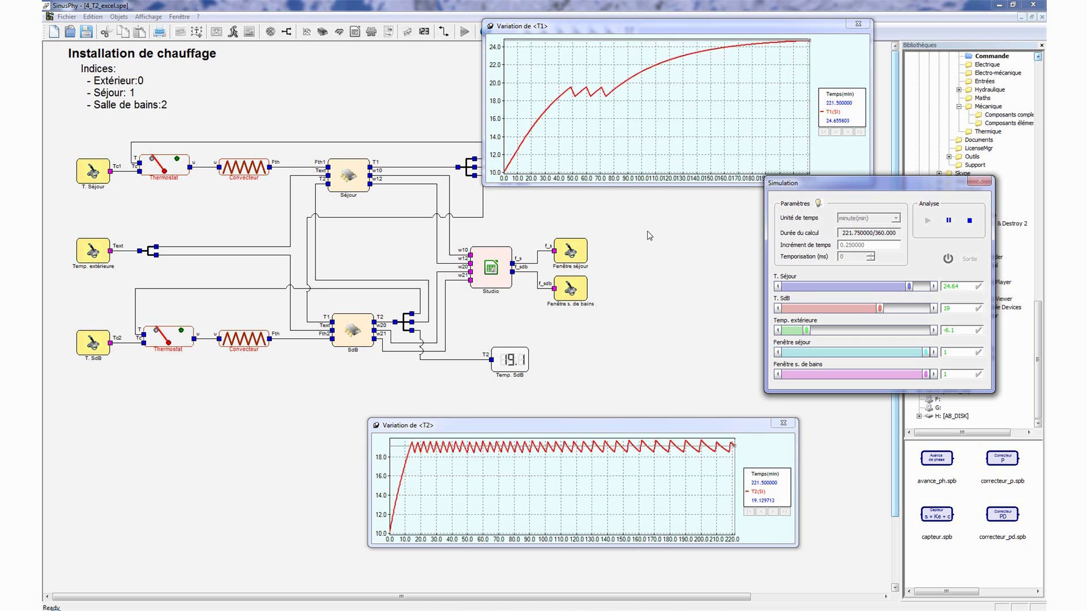
drag(676, 31, 604, 41)
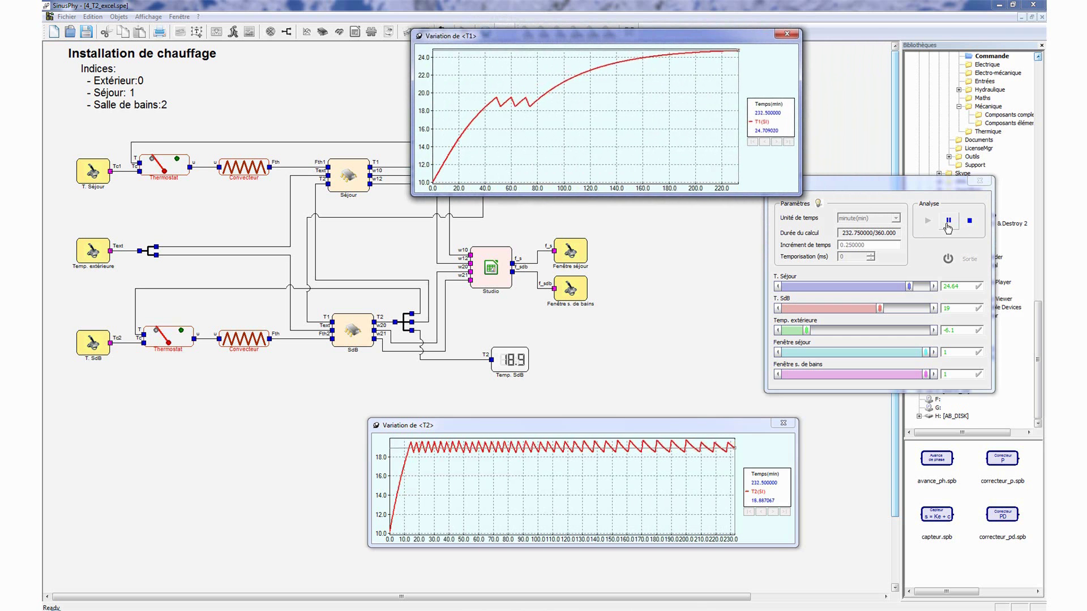
- Set Fenêtre séjour to 0 during the run, and stop the simulation shortly before the 360-minute duration ends
click(778, 352)
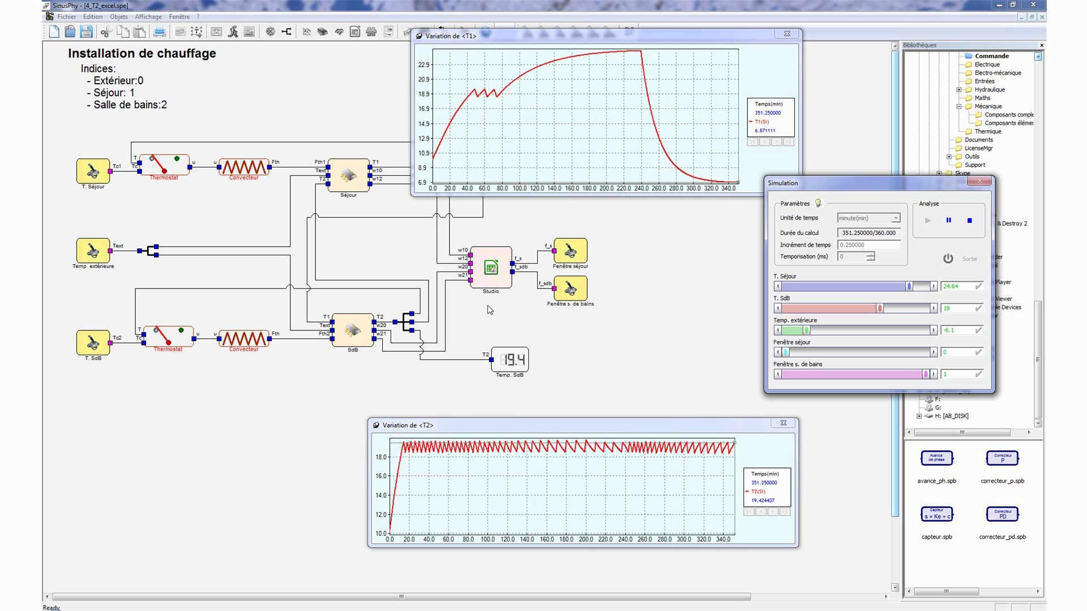
click(969, 221)
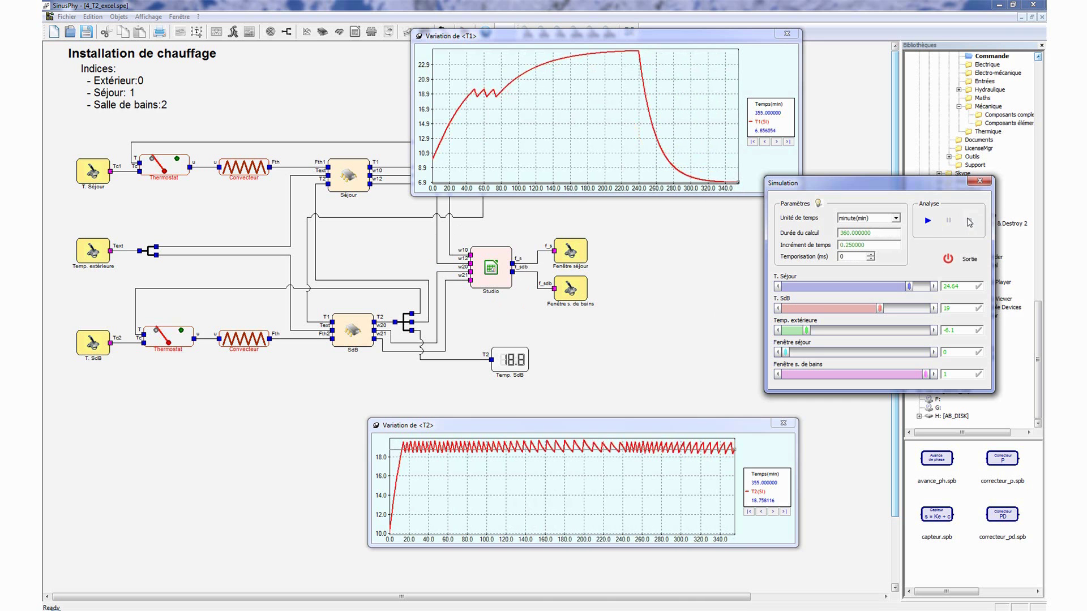